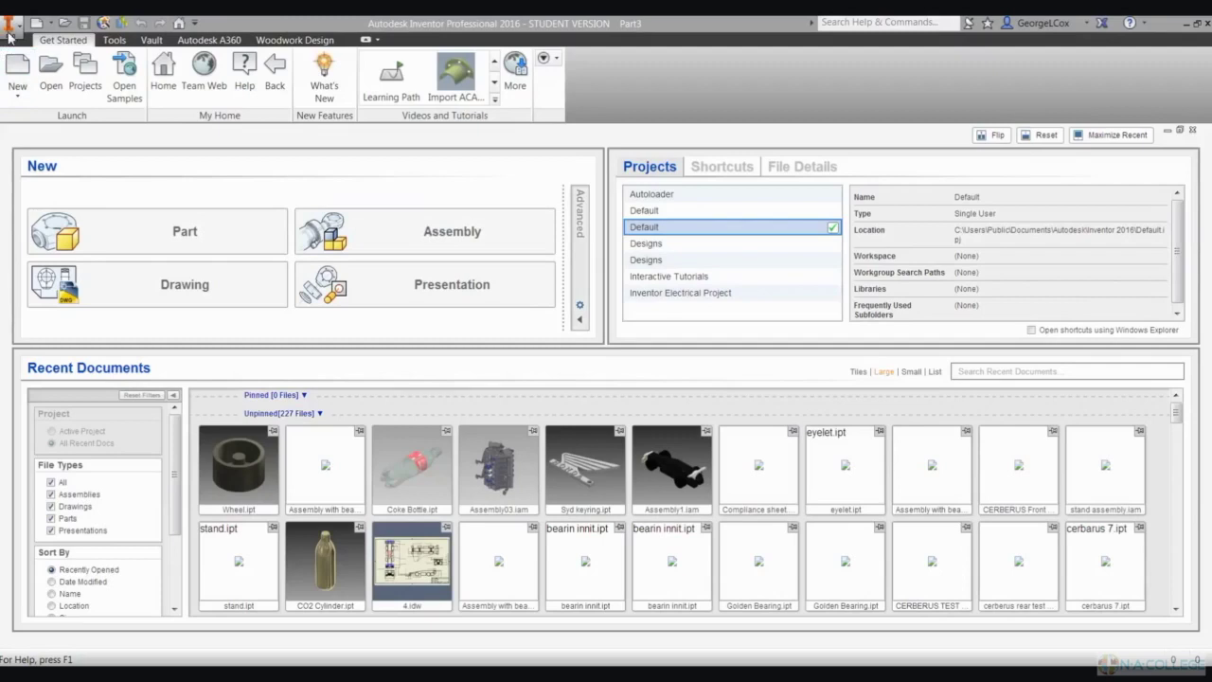
Create a new part from the metric Standard (mm).ipt template
left_click(23, 64)
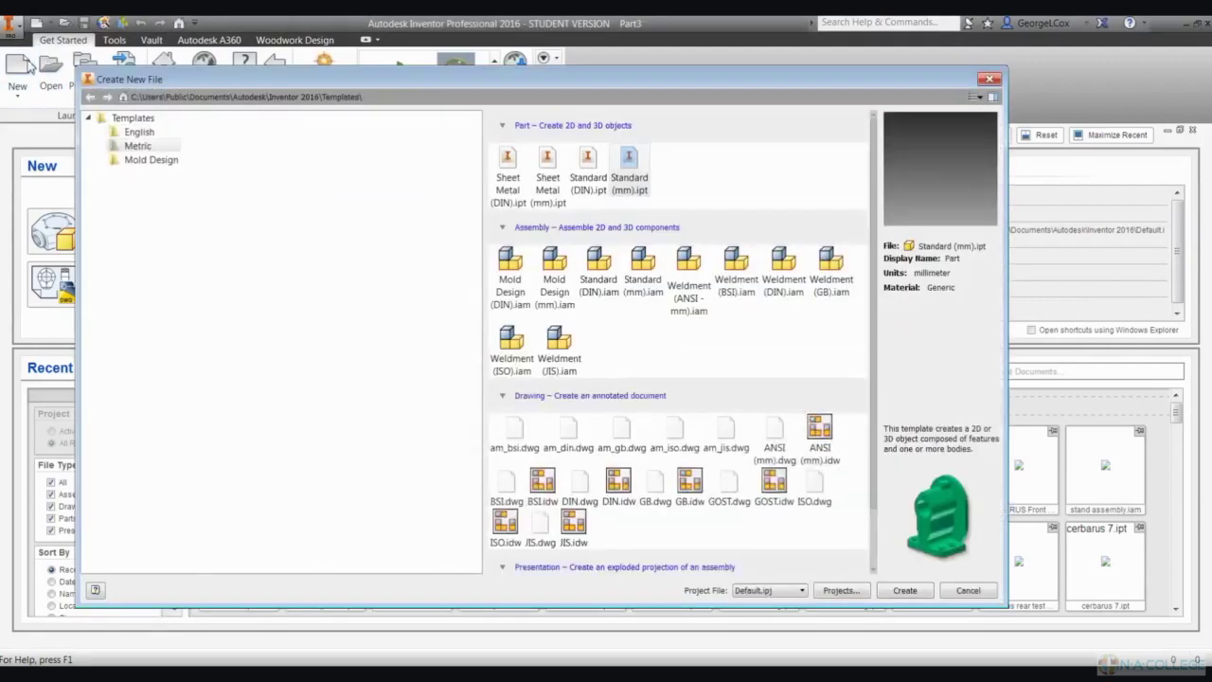
left_click(137, 147)
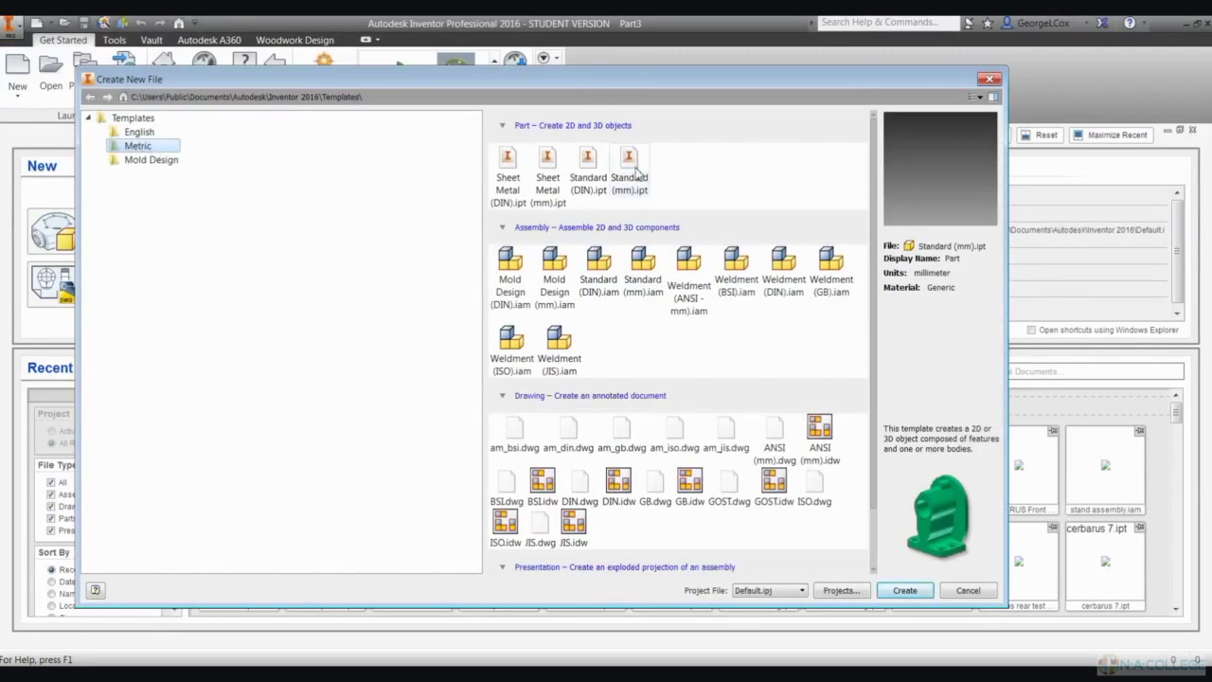
left_click(633, 170)
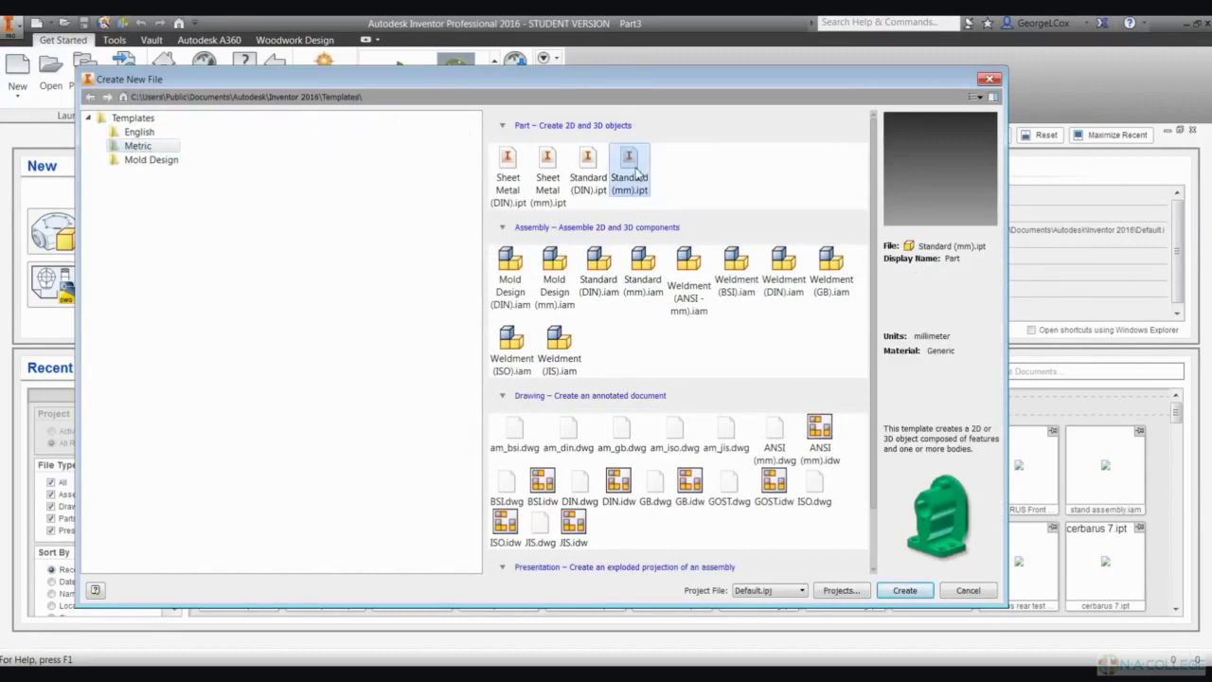
left_click(913, 595)
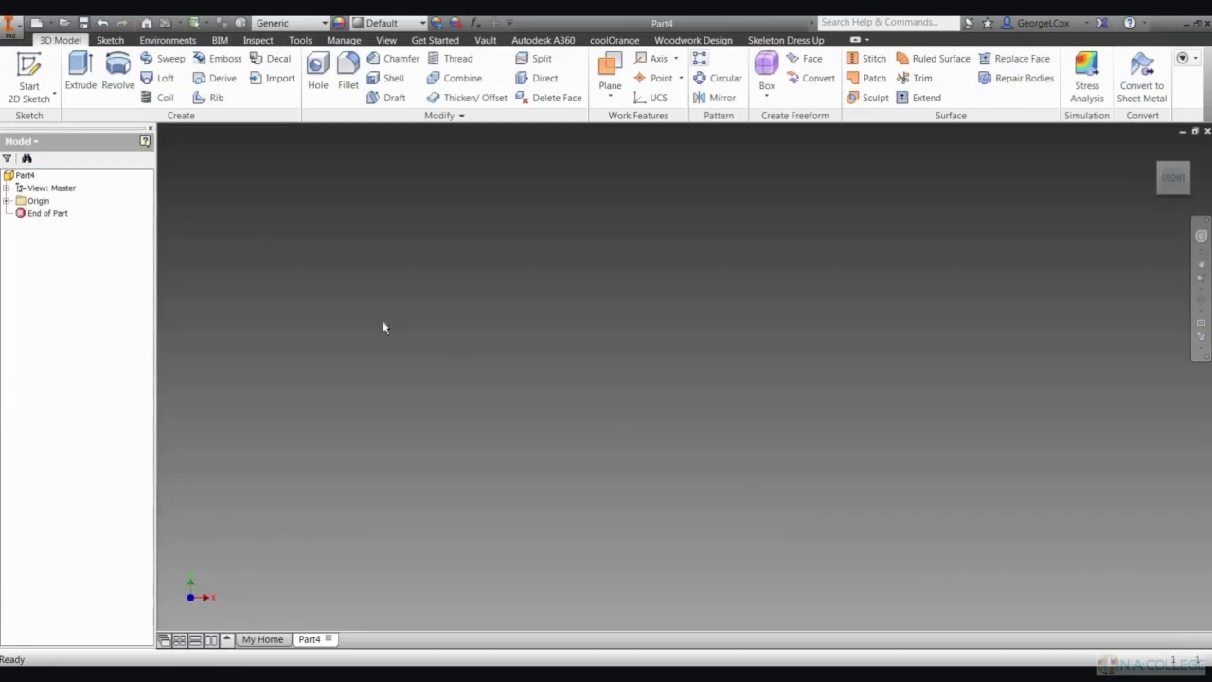
Start a 2D sketch on the XY plane and draw a 22 mm diameter circle centred on the origin
left_click(36, 69)
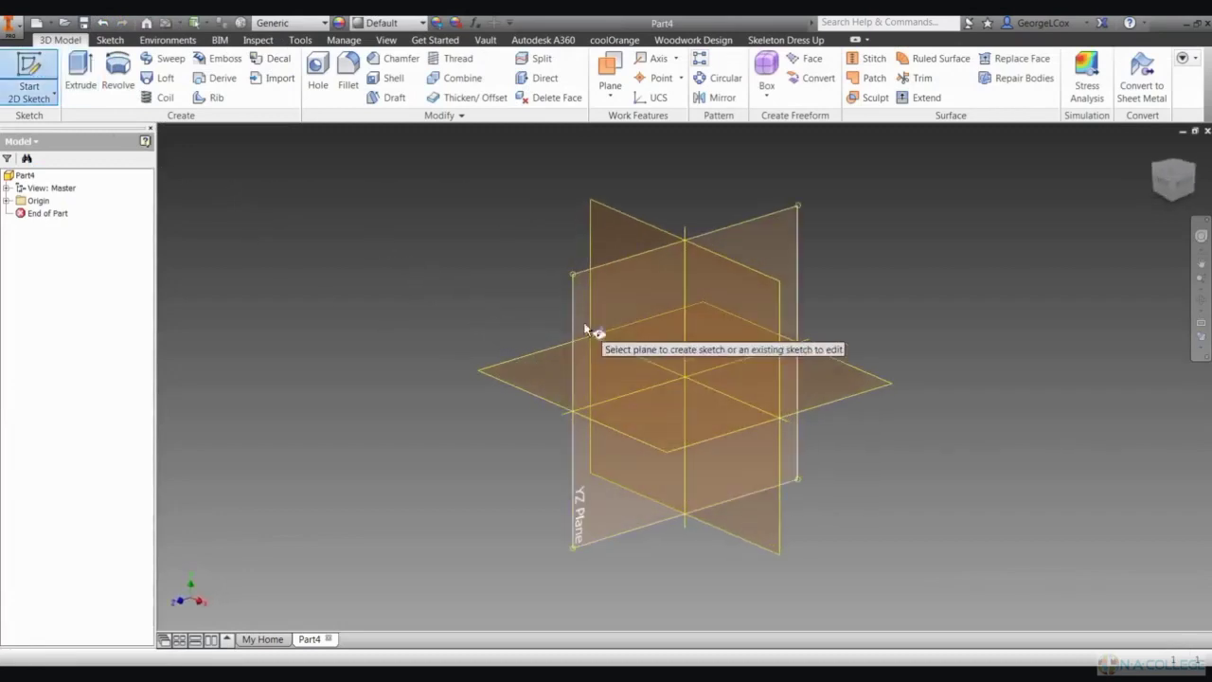
left_click(621, 232)
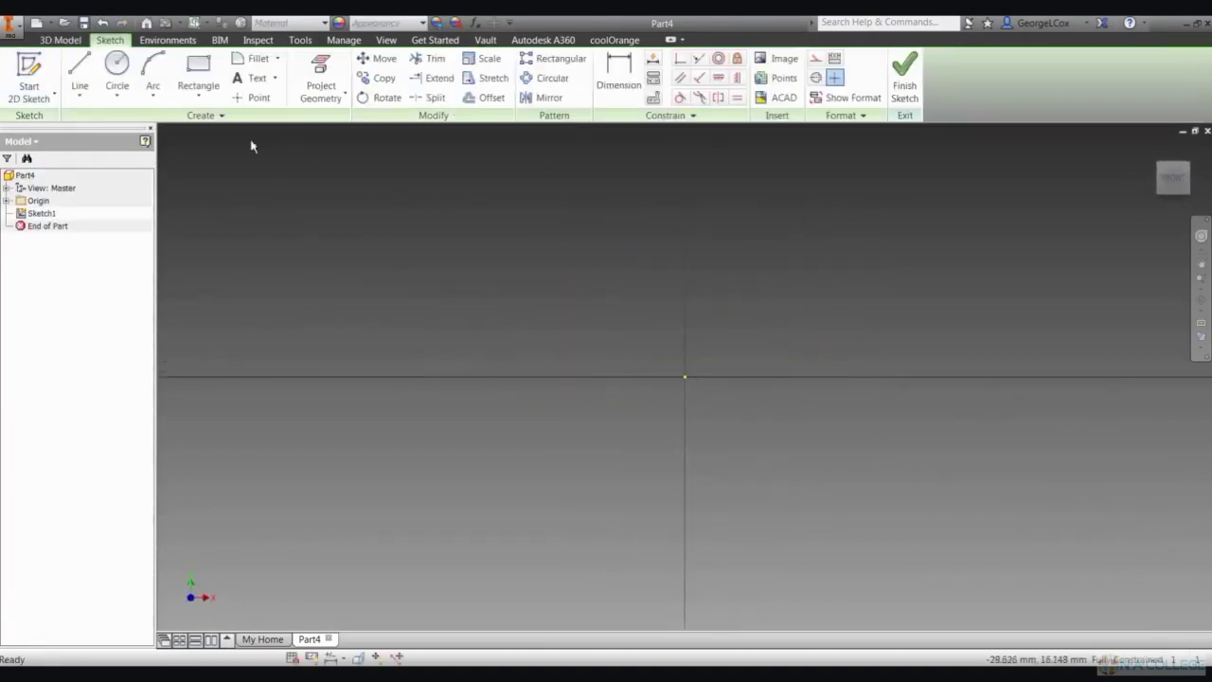
left_click(122, 64)
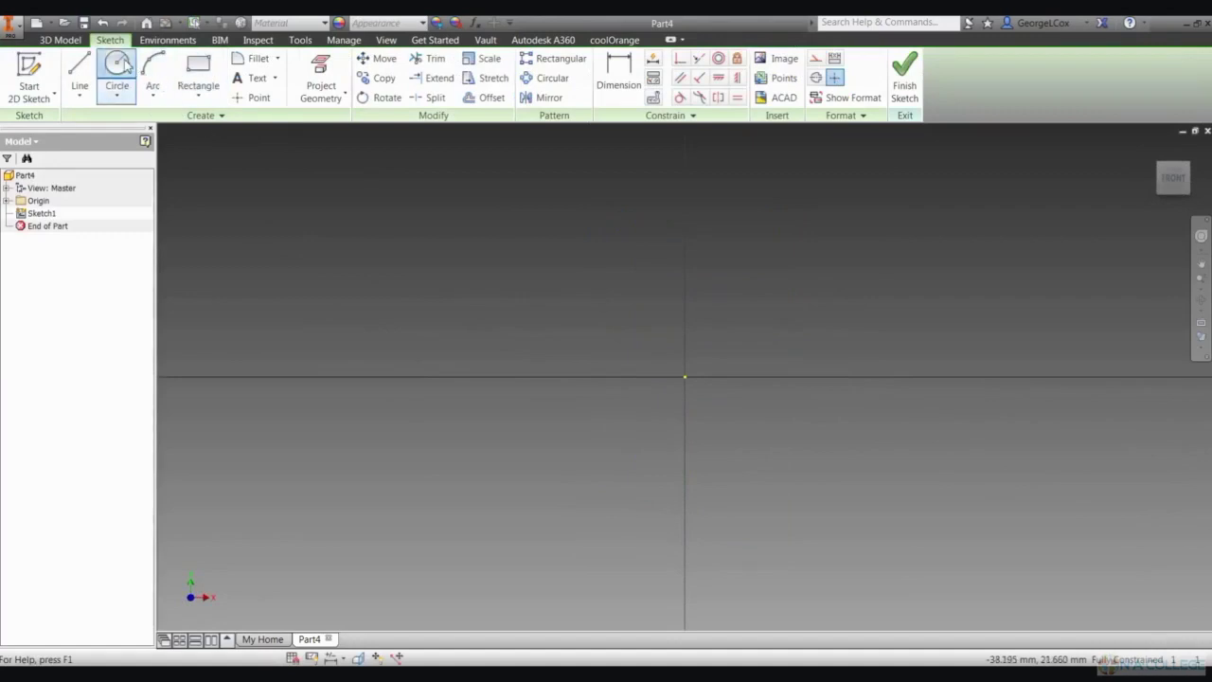
left_click(686, 377)
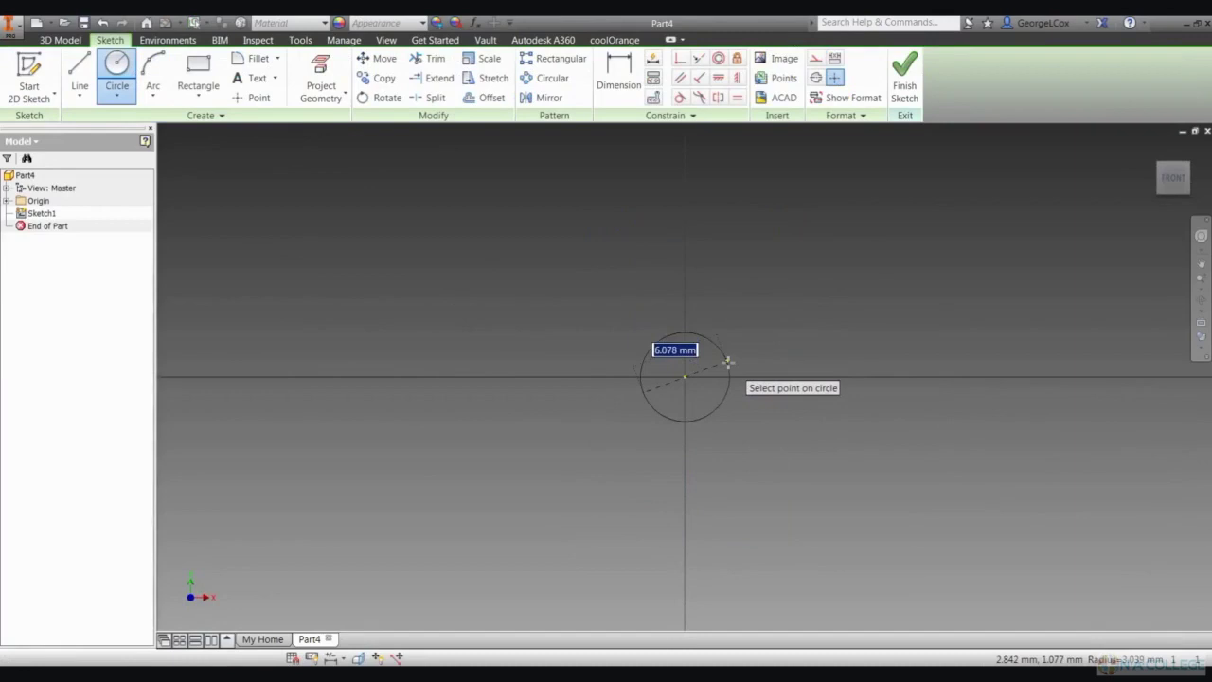
type("22")
key("Return")
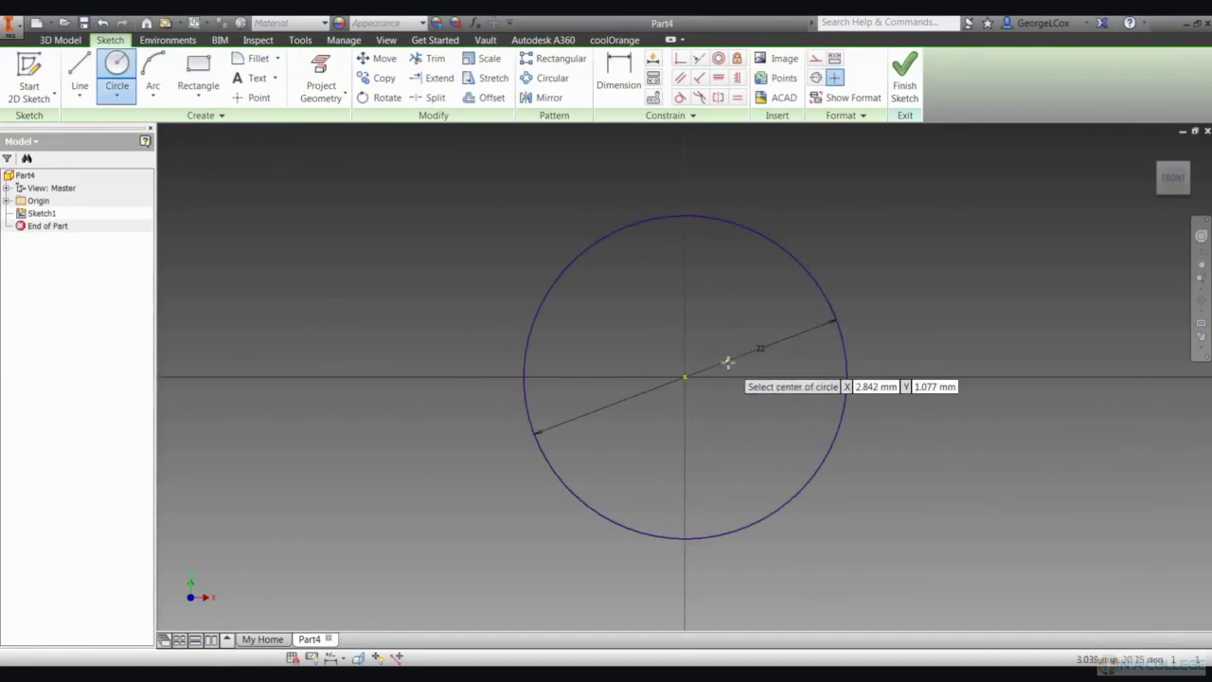
Draw a concentric 25 mm diameter circle centred on the origin around the first circle
left_click(683, 376)
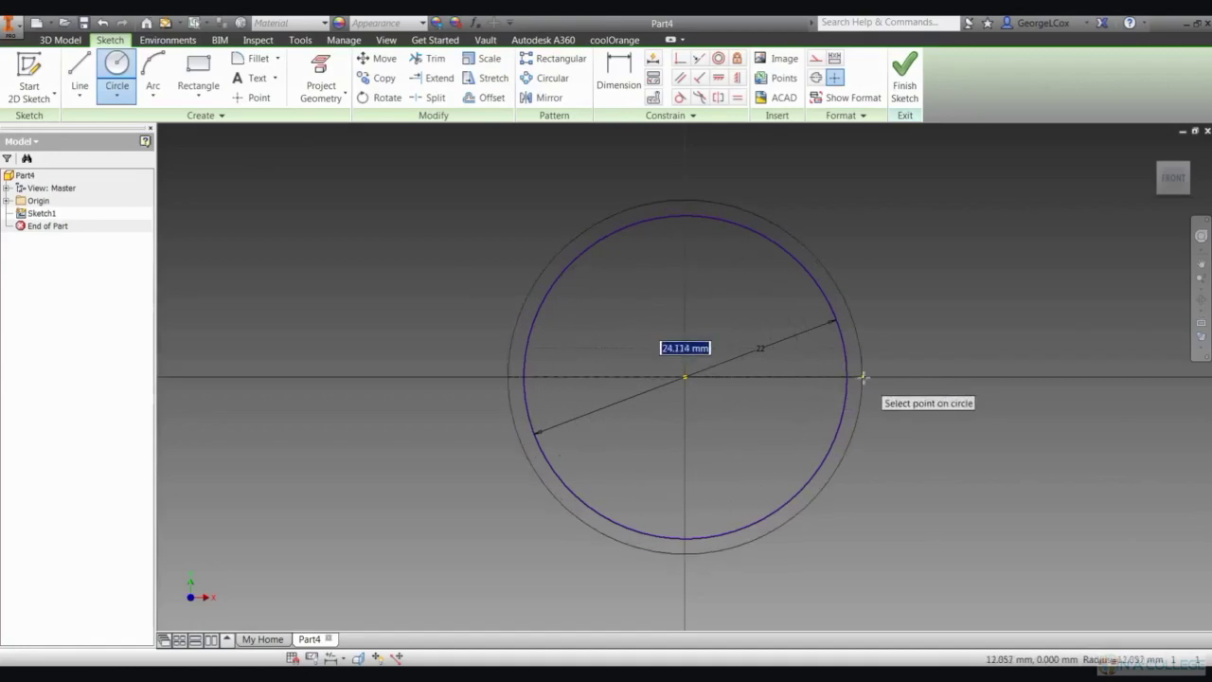
type("2")
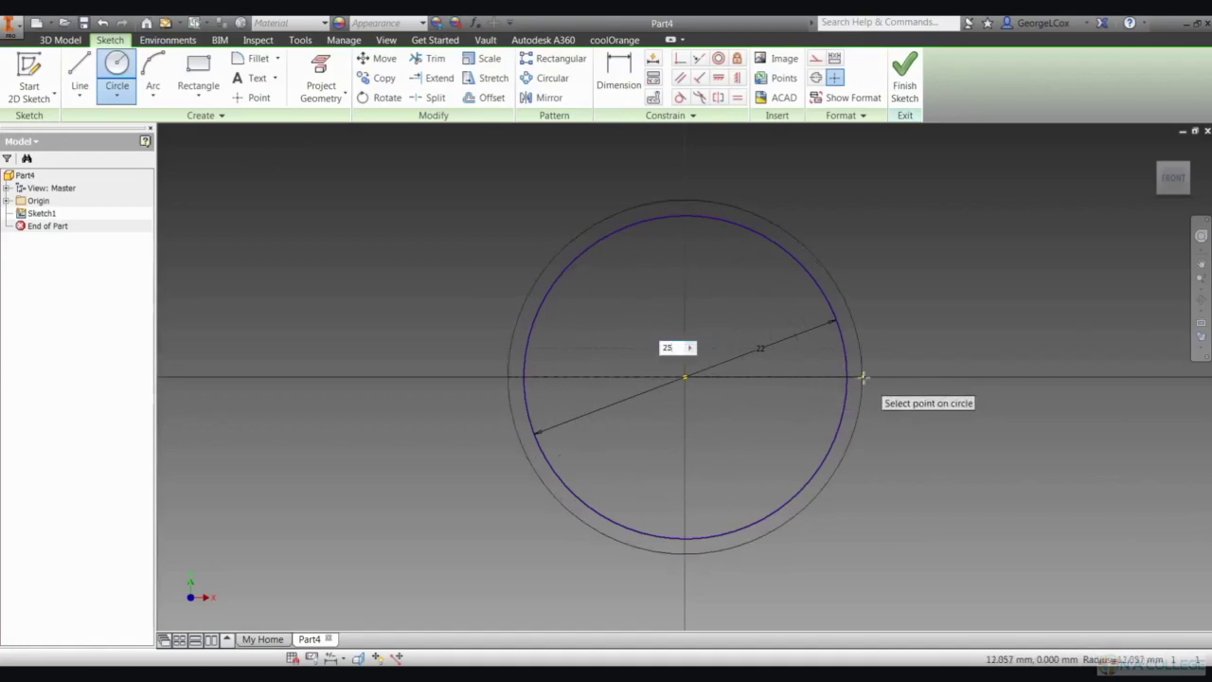
type("5")
key("Return")
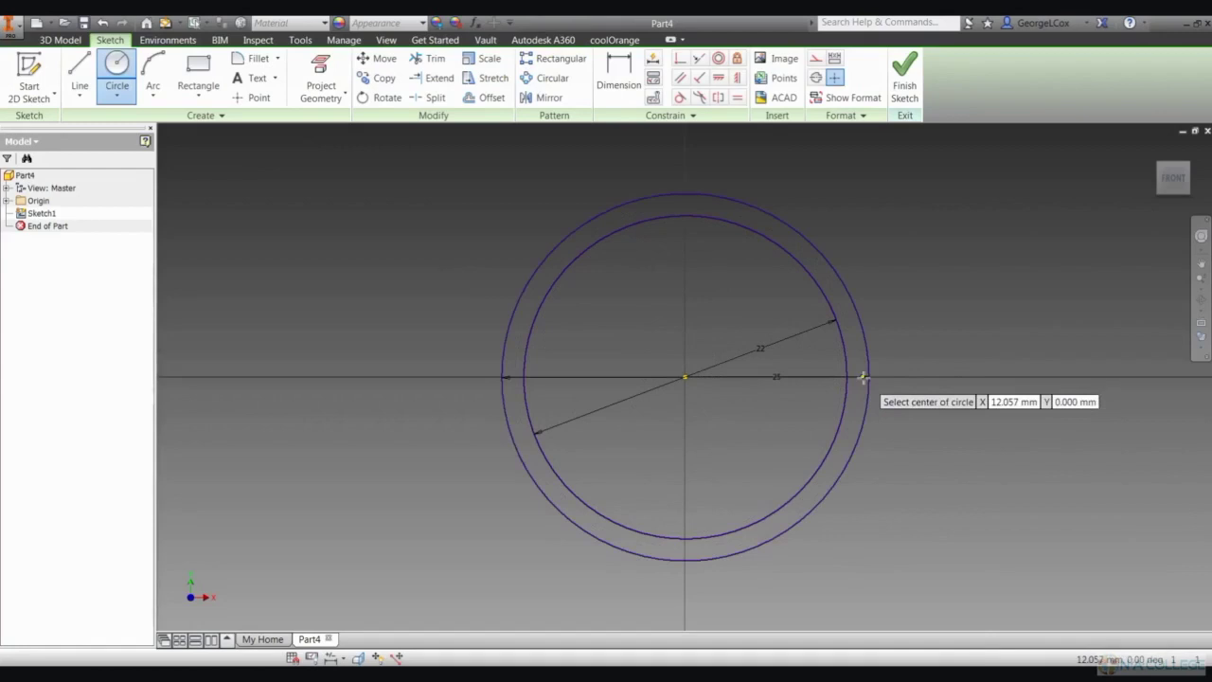
key("Escape")
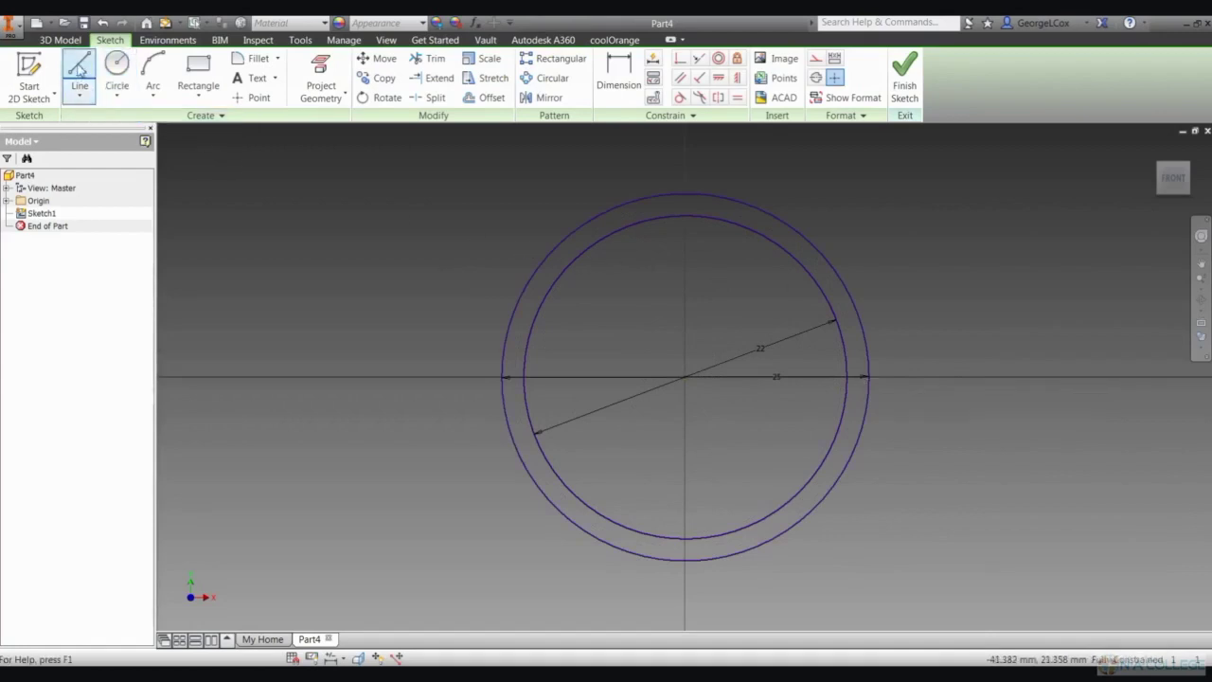
Draw two short horizontal lines joining the inner and outer circles along the horizontal axis, one on each side
left_click(79, 68)
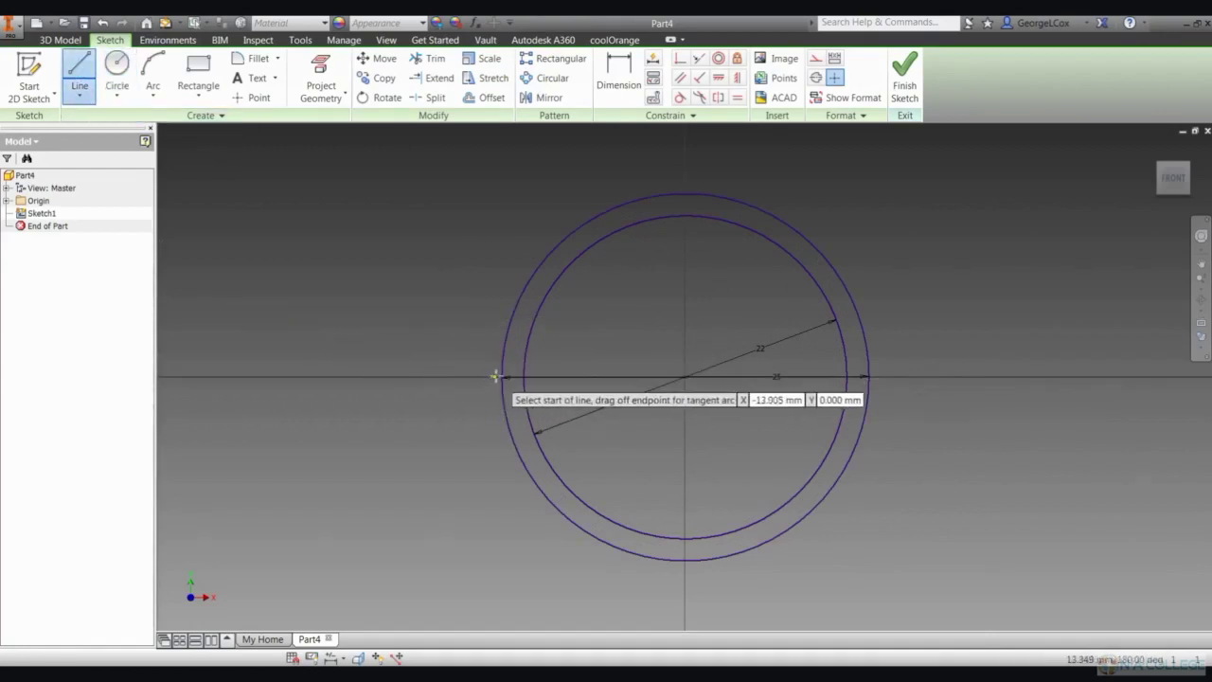
scroll(495, 375, "down", 5)
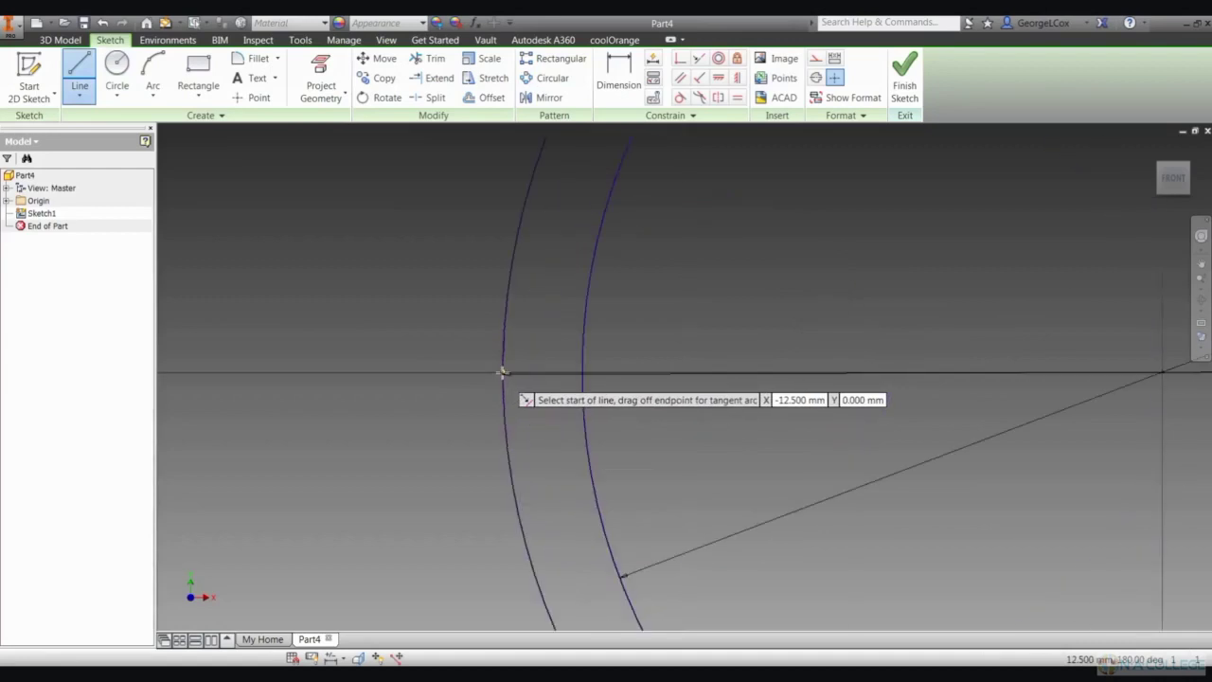
left_click(503, 372)
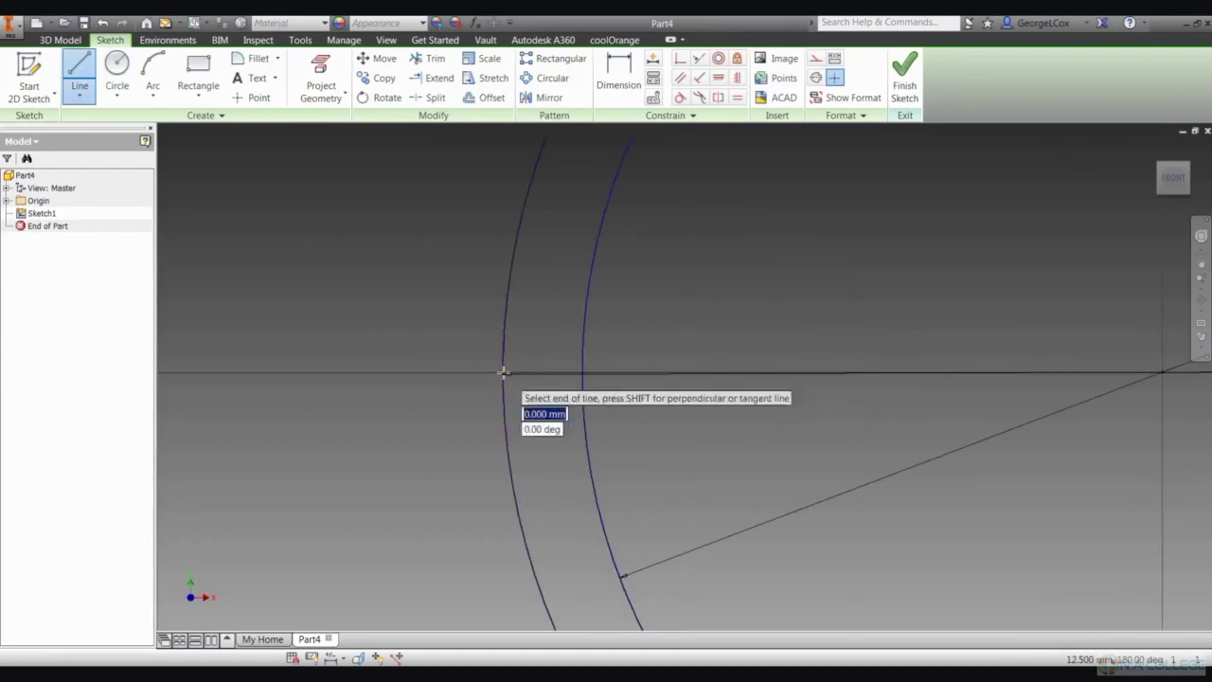
left_click(583, 374)
scroll(695, 379, "up", 5)
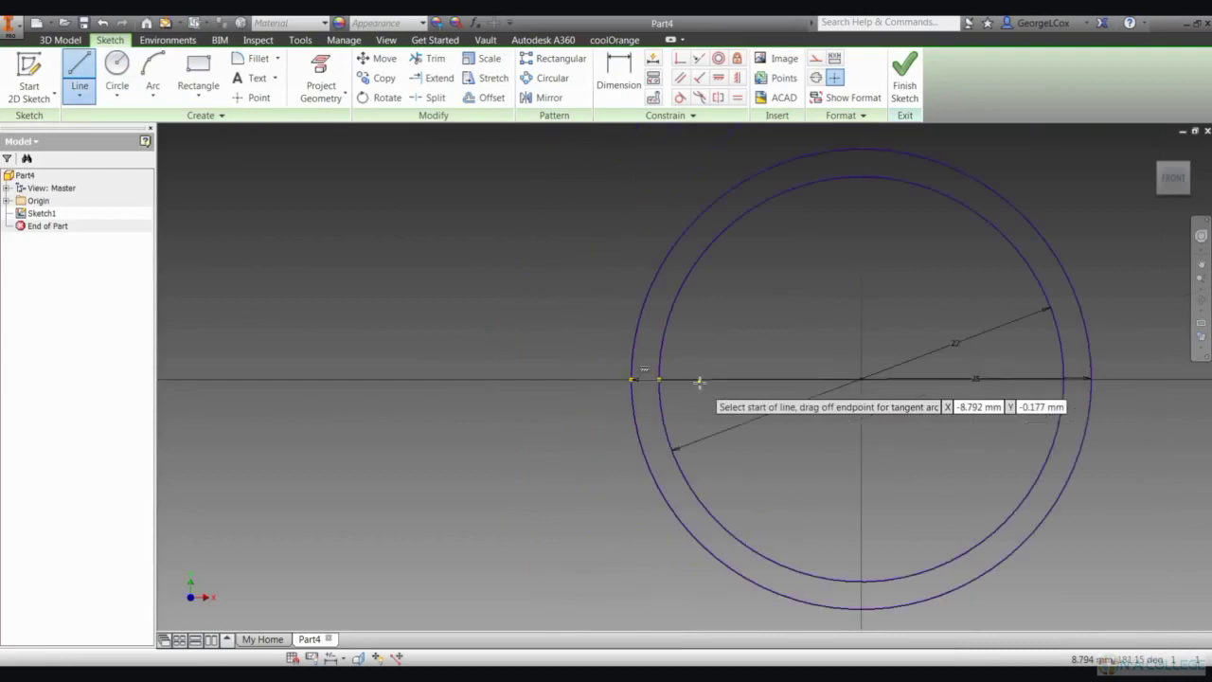
scroll(1080, 378, "down", 4)
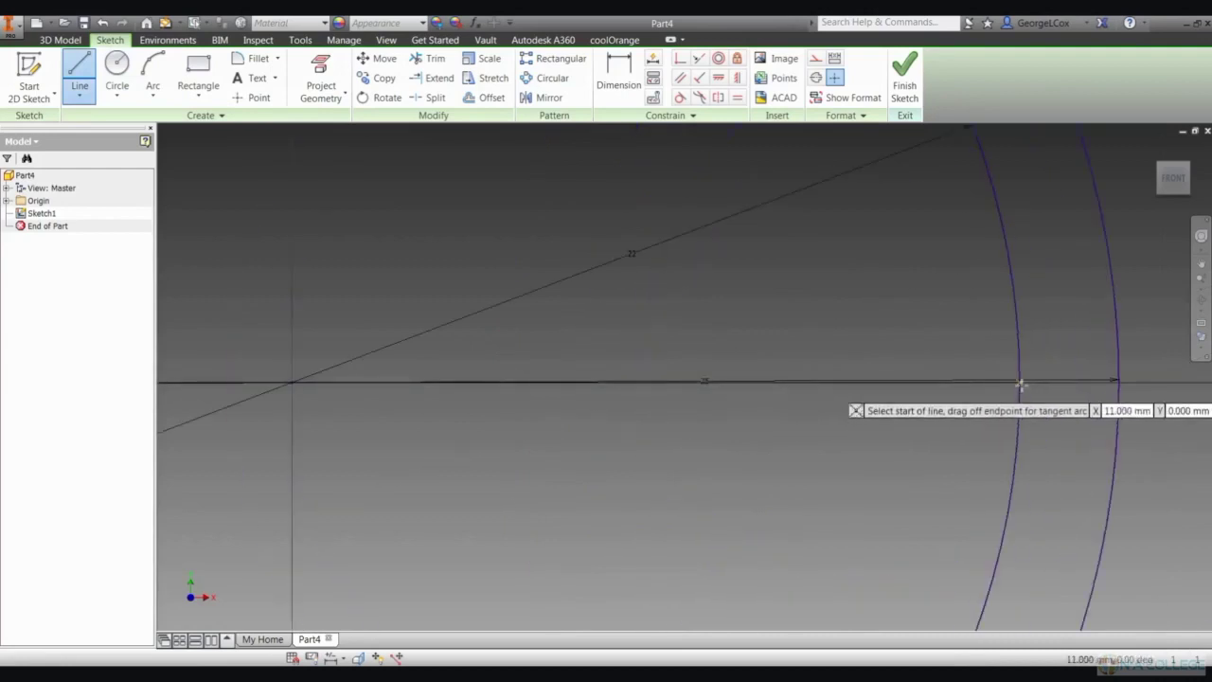
left_click(1063, 380)
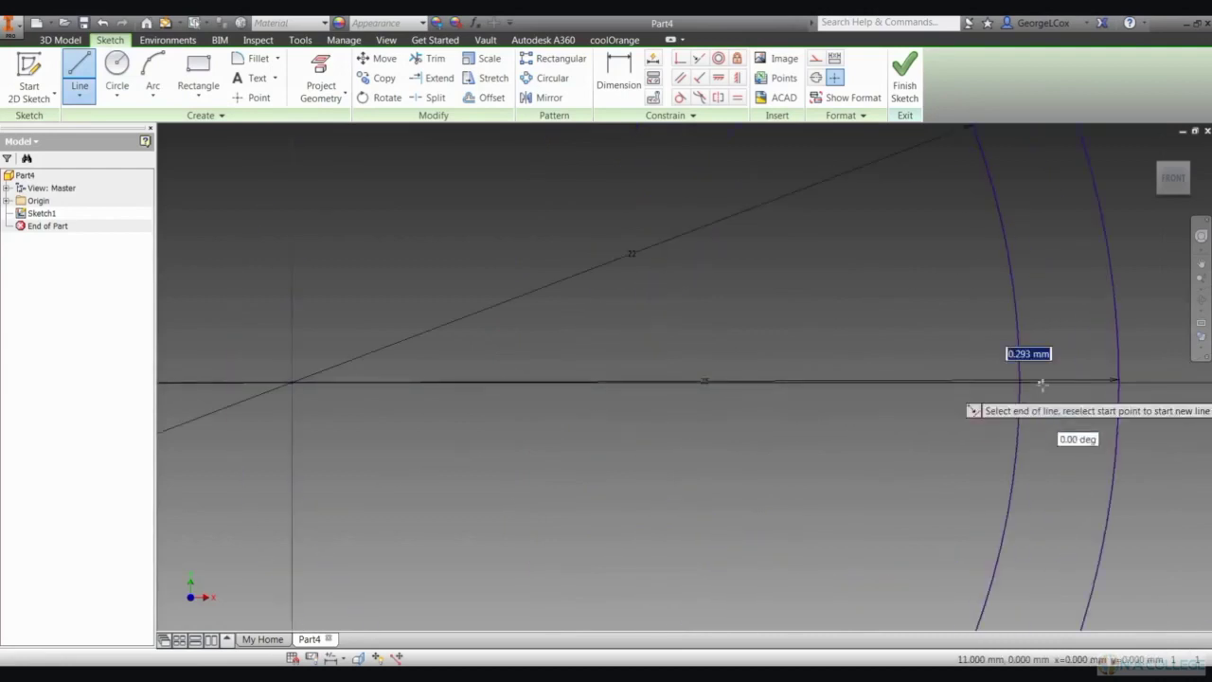
left_click(1117, 380)
scroll(805, 415, "up", 5)
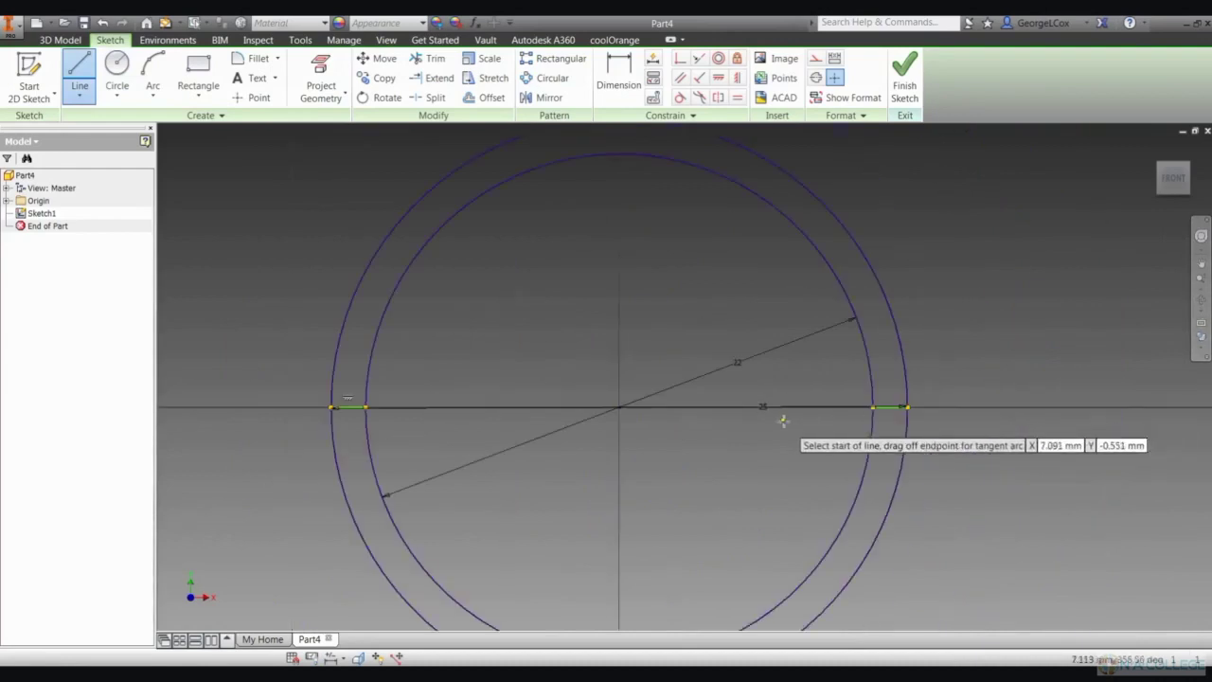
scroll(587, 394, "up", 3)
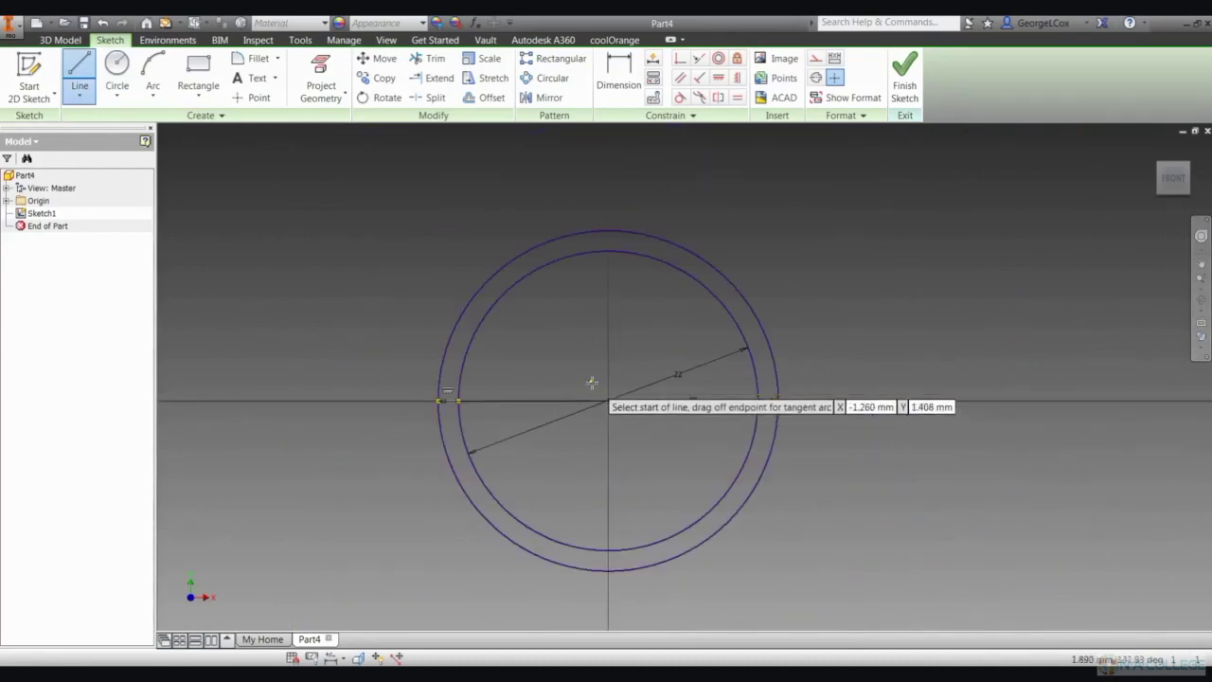
key("Escape")
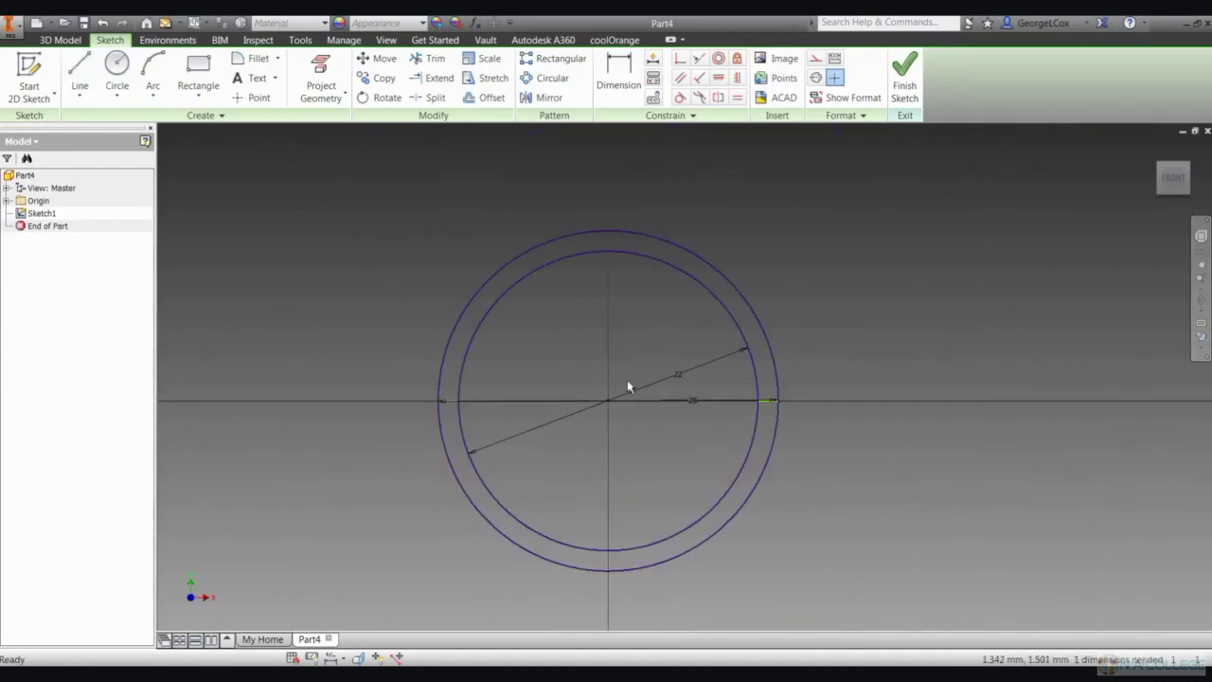
Trim away the lower halves of both circles below the horizontal lines to leave a half-ring profile
left_click(433, 61)
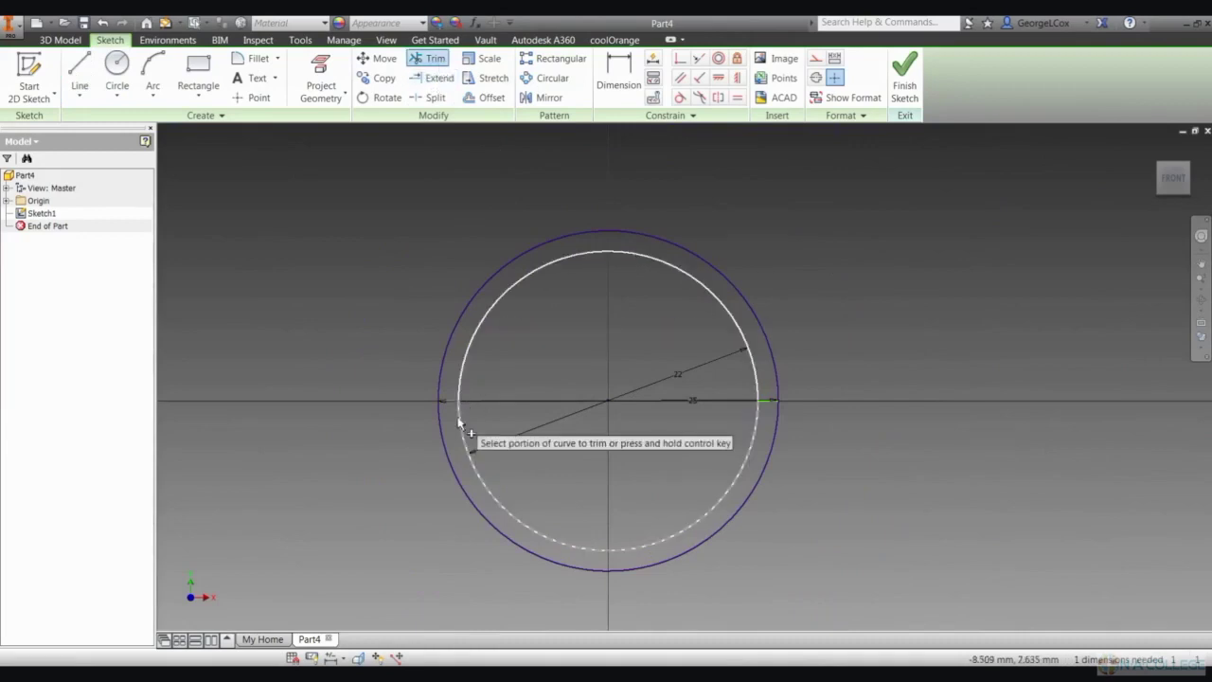
left_click(475, 465)
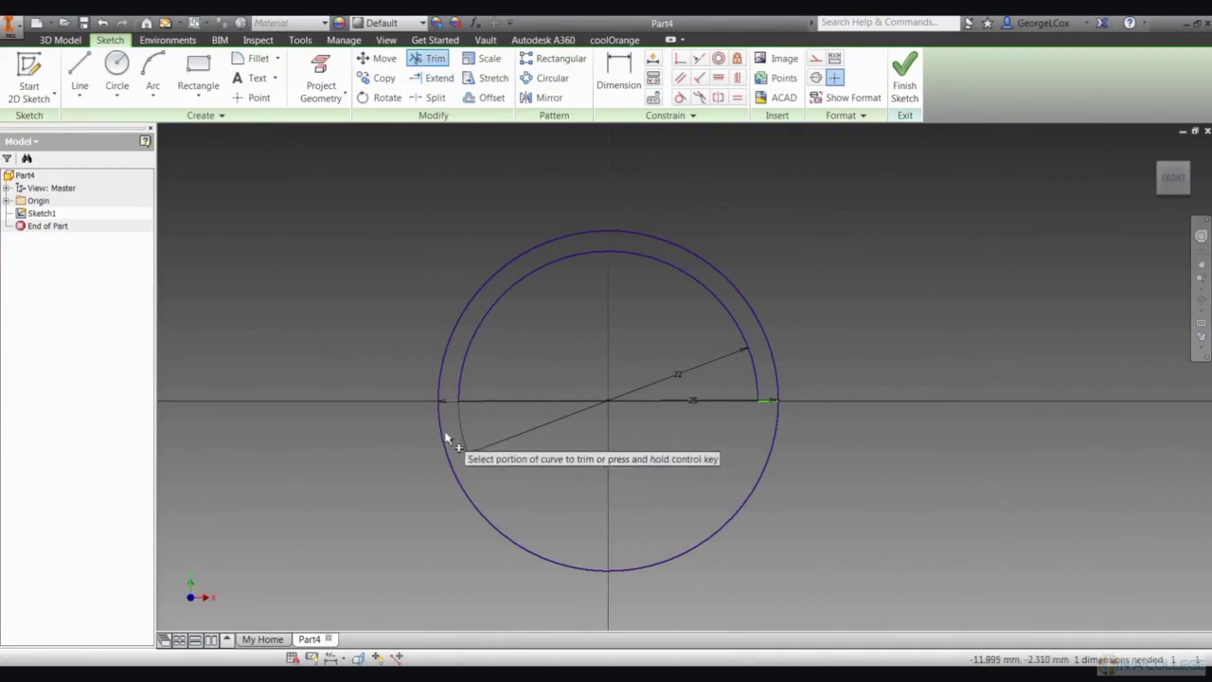
left_click(444, 441)
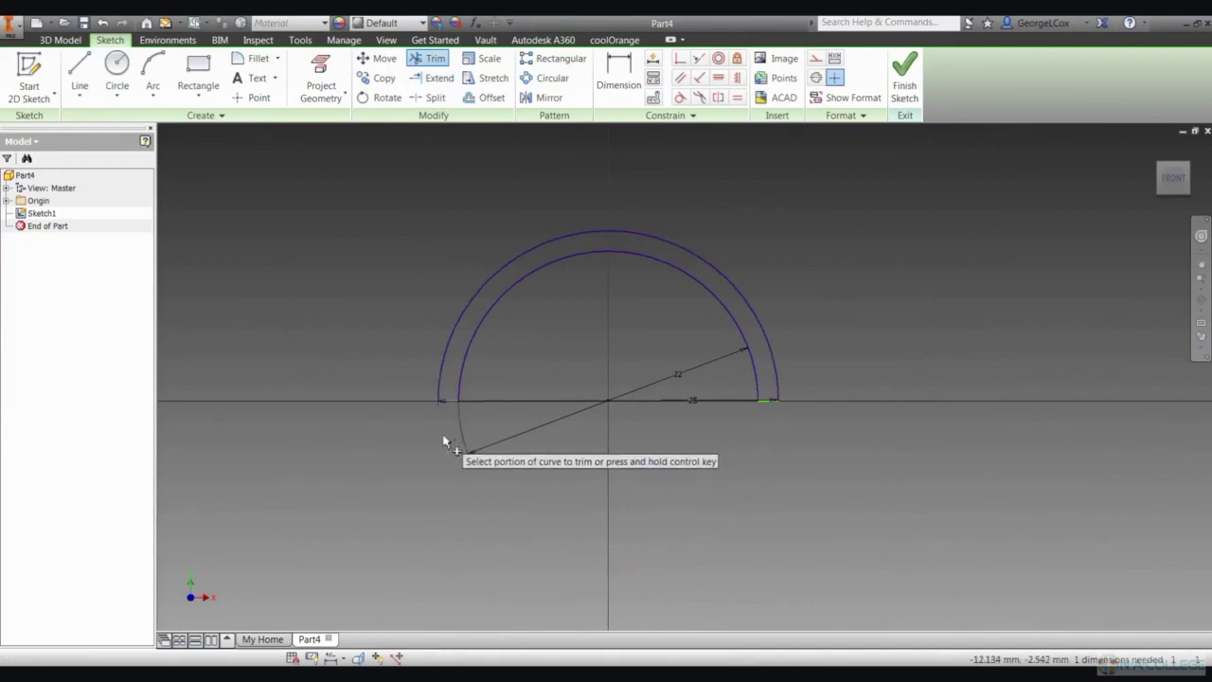
key("Escape")
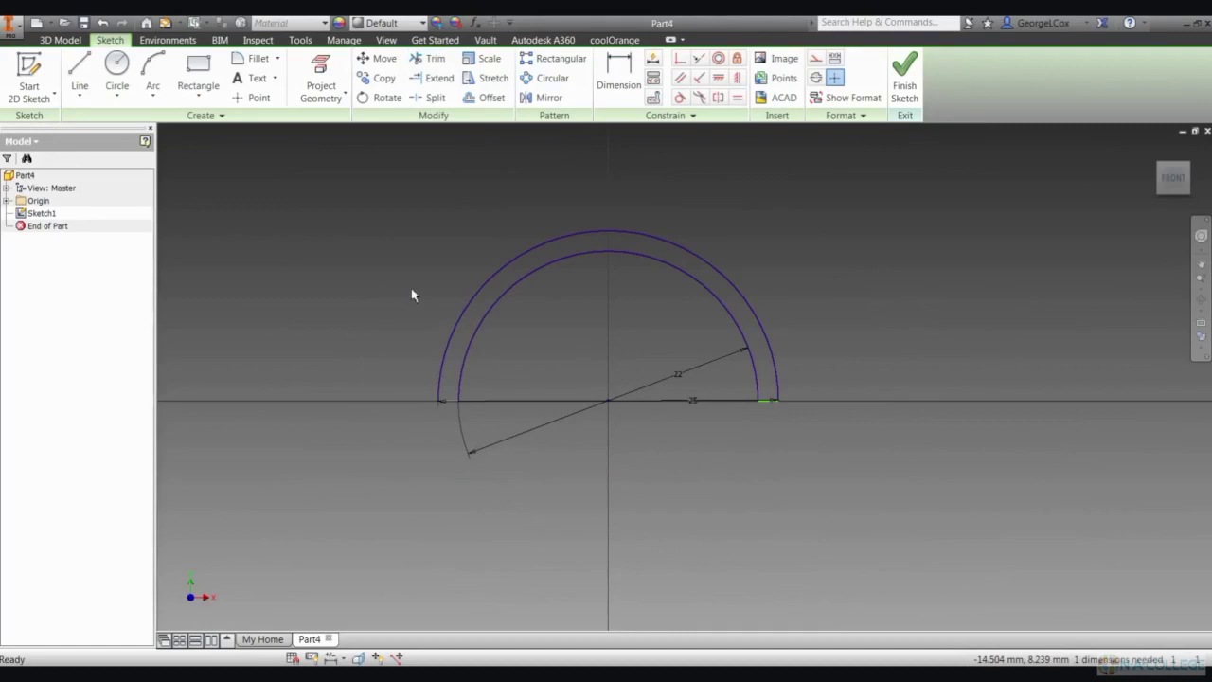
Finish the sketch and extrude the half-ring profile by a distance of 20 mm
left_click(904, 90)
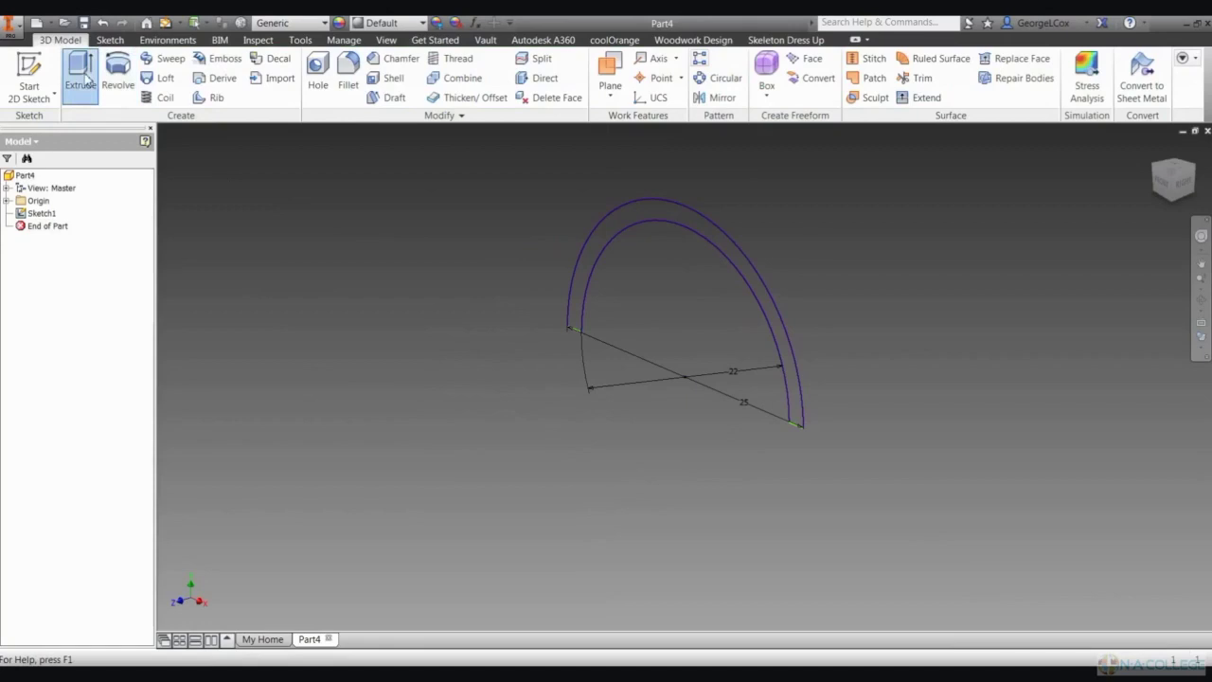
left_click(81, 71)
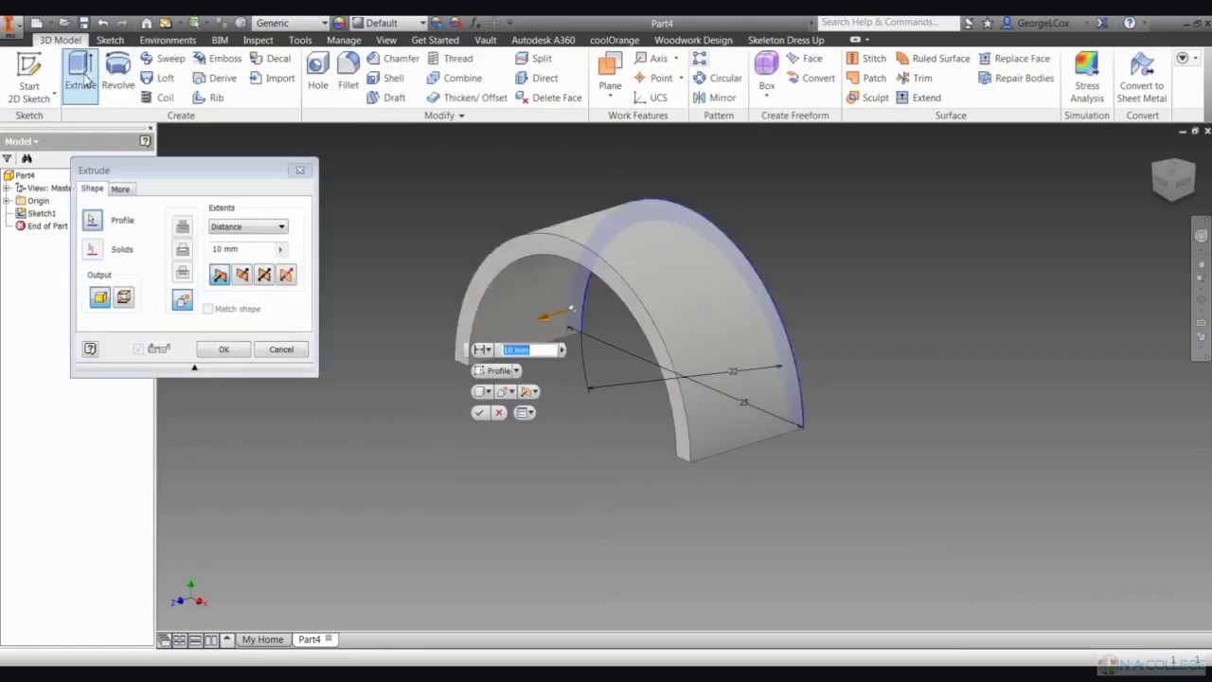
type("20")
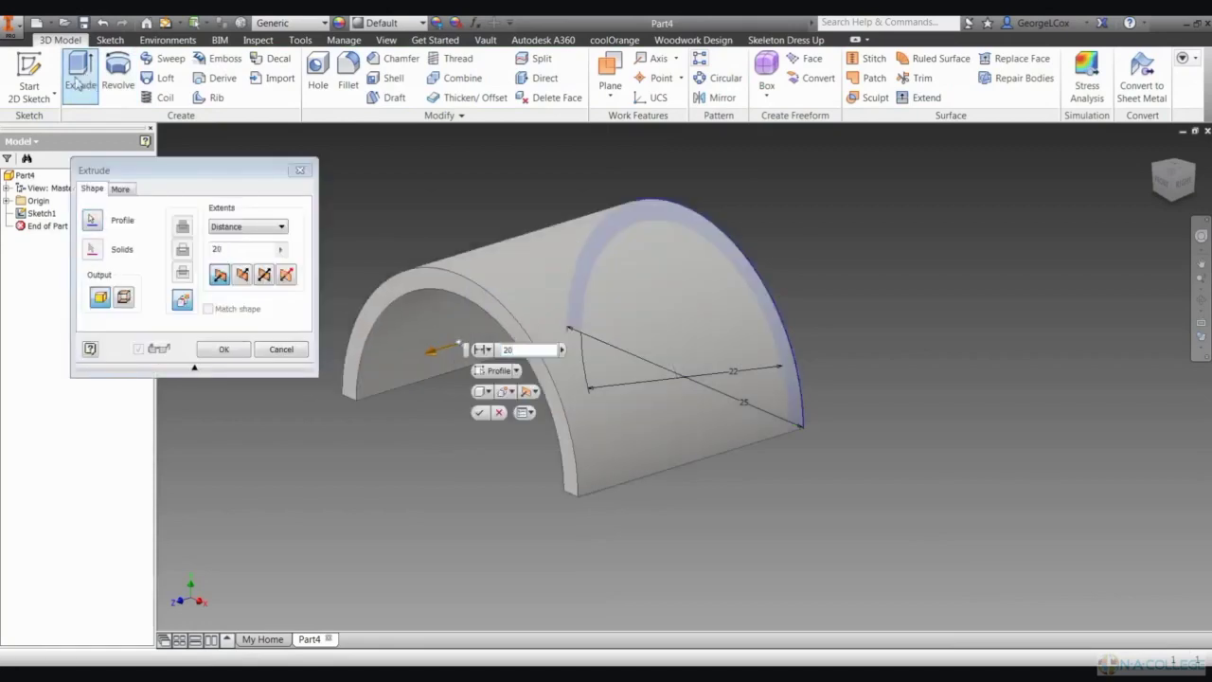
left_click(236, 352)
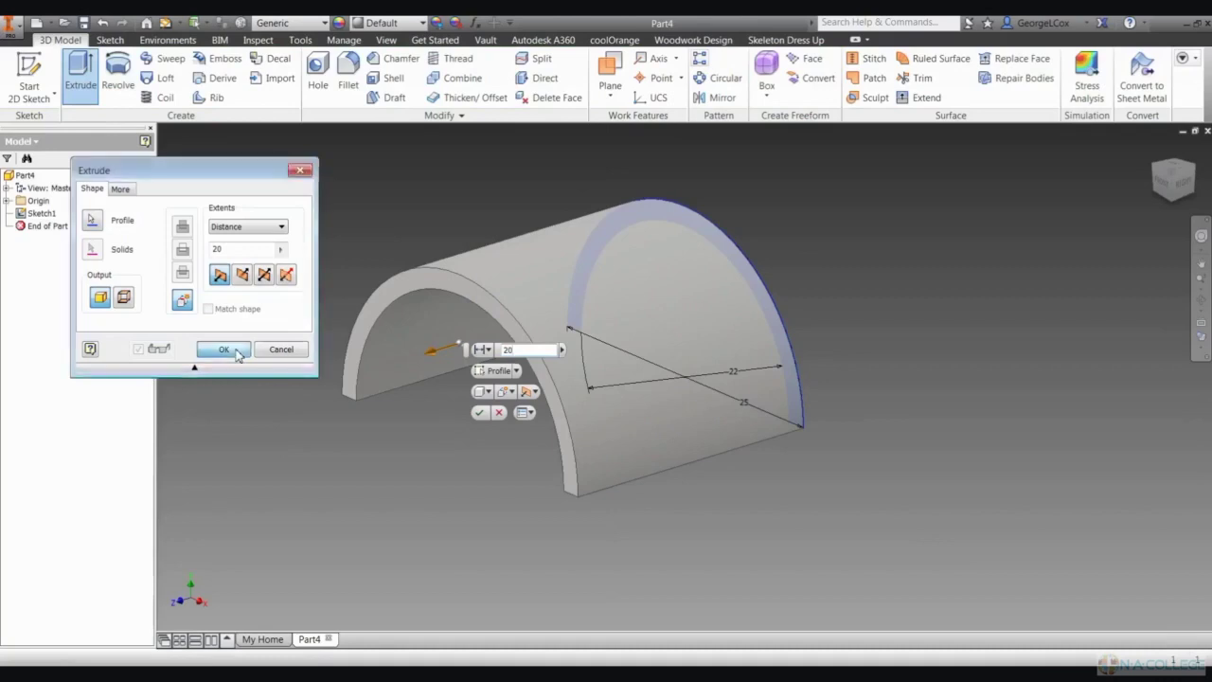
Create a work plane tangent to the outer curved surface through the lower outer edge of the half ring's +X side
left_click(611, 98)
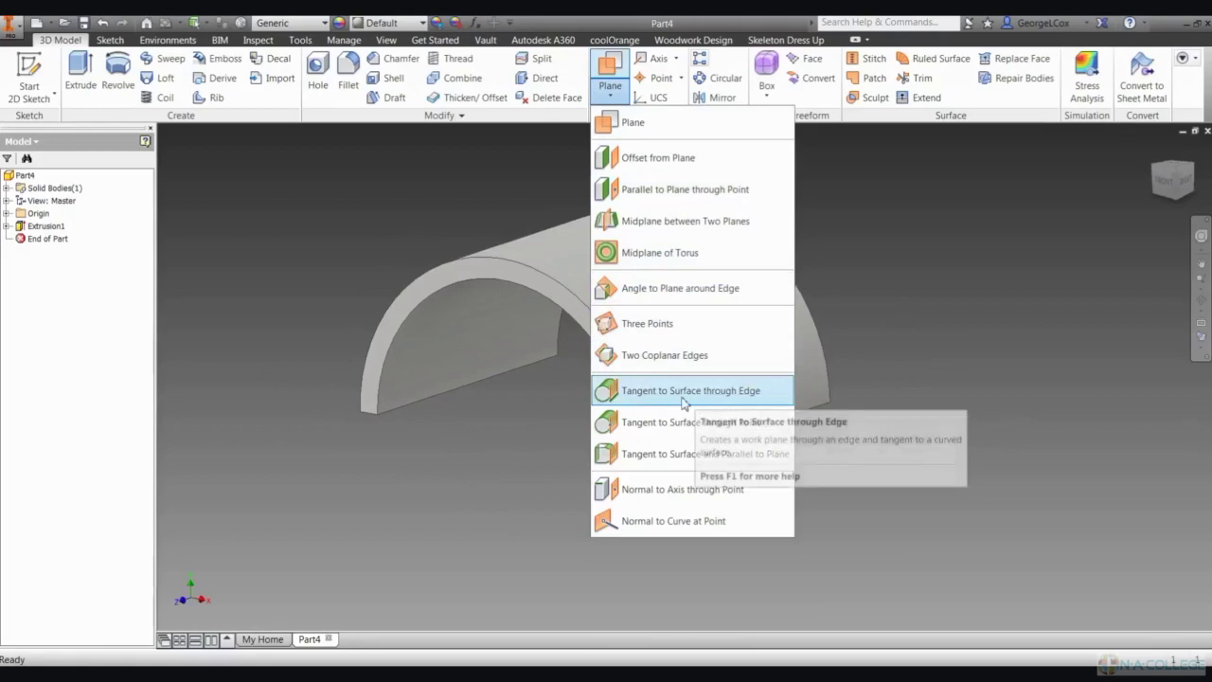
left_click(684, 403)
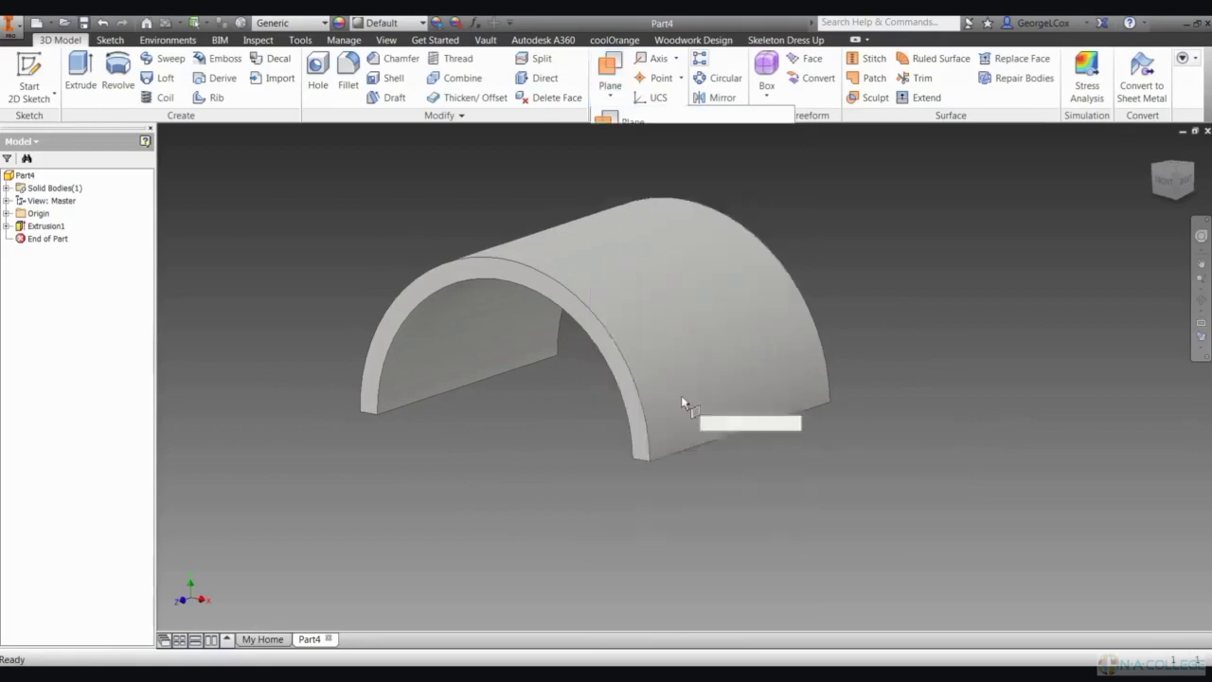
left_click(826, 408)
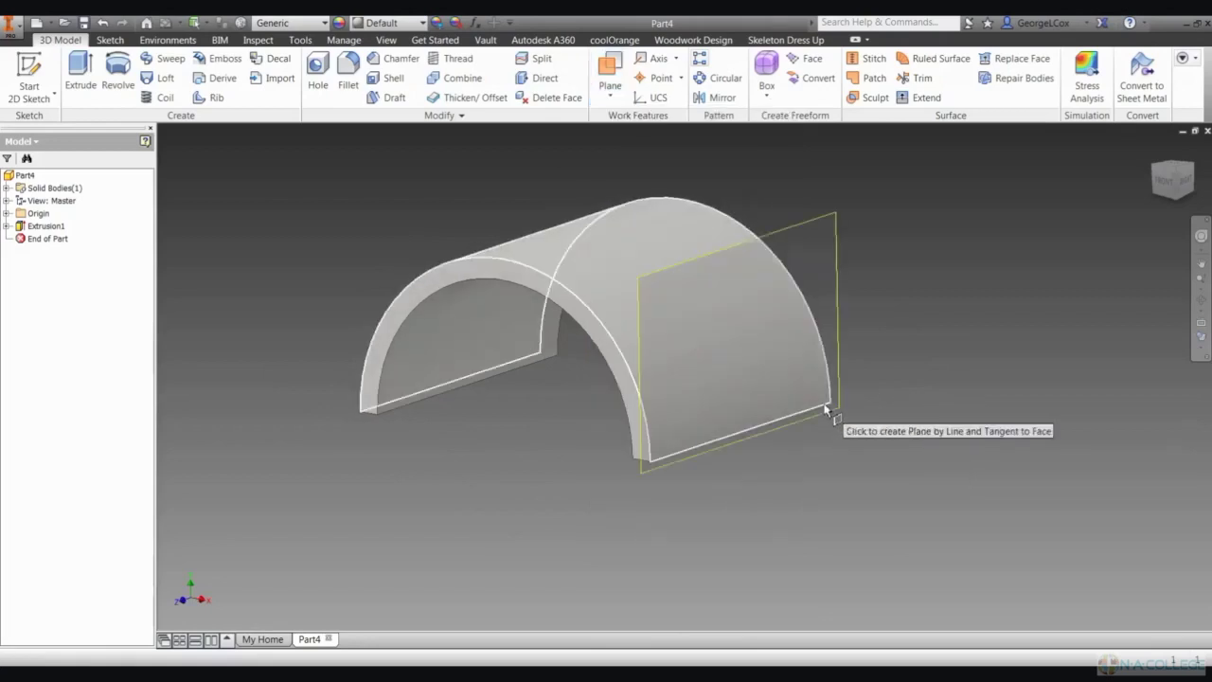
left_click(798, 310)
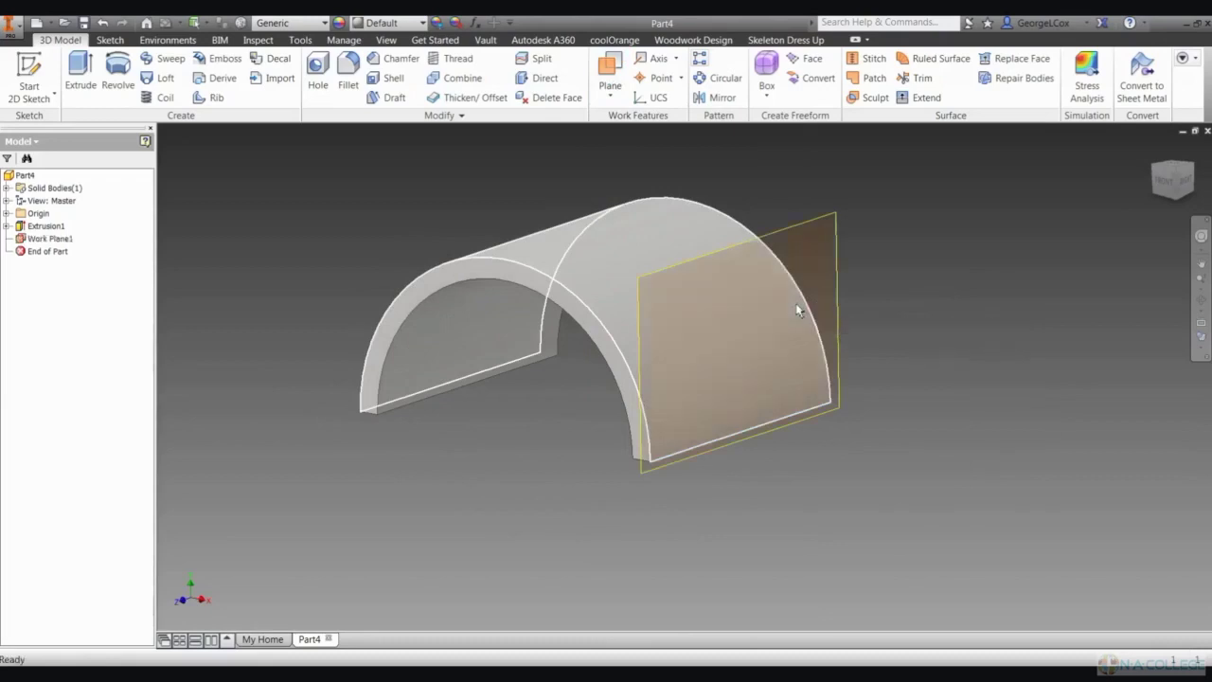
middle_click_drag(798, 311, 919, 382, "shift")
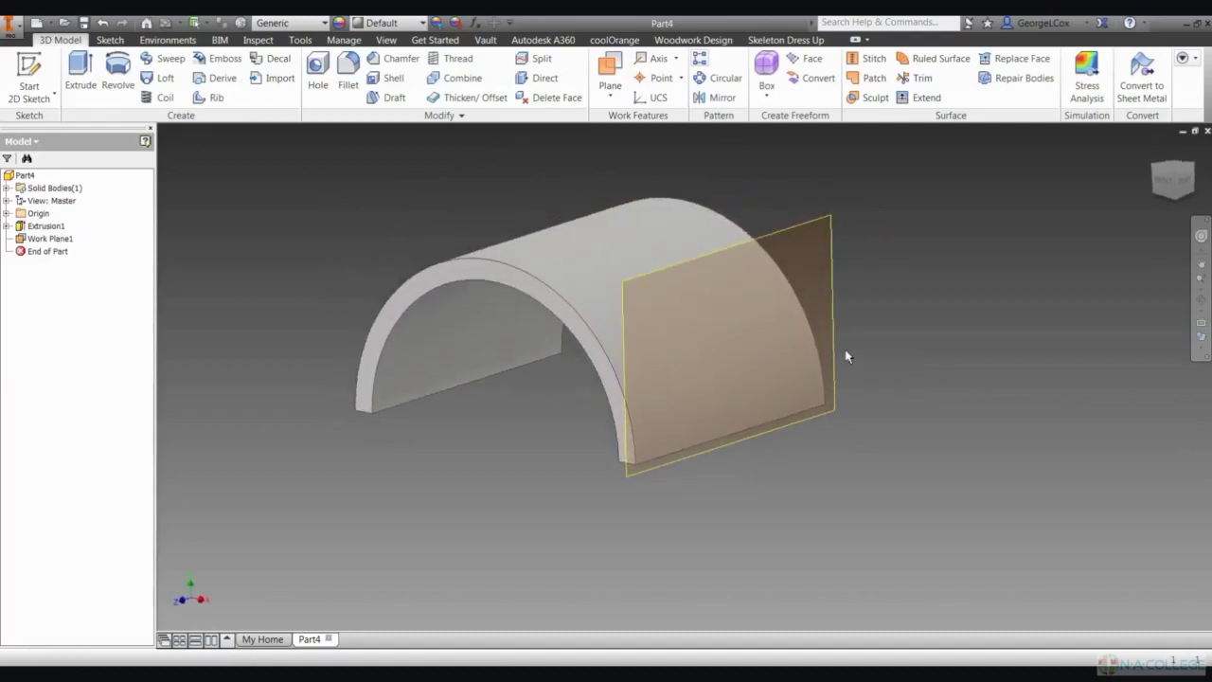
Start a new sketch on the work plane tangent to the half ring's outer surface
middle_click_drag(847, 355, 890, 400)
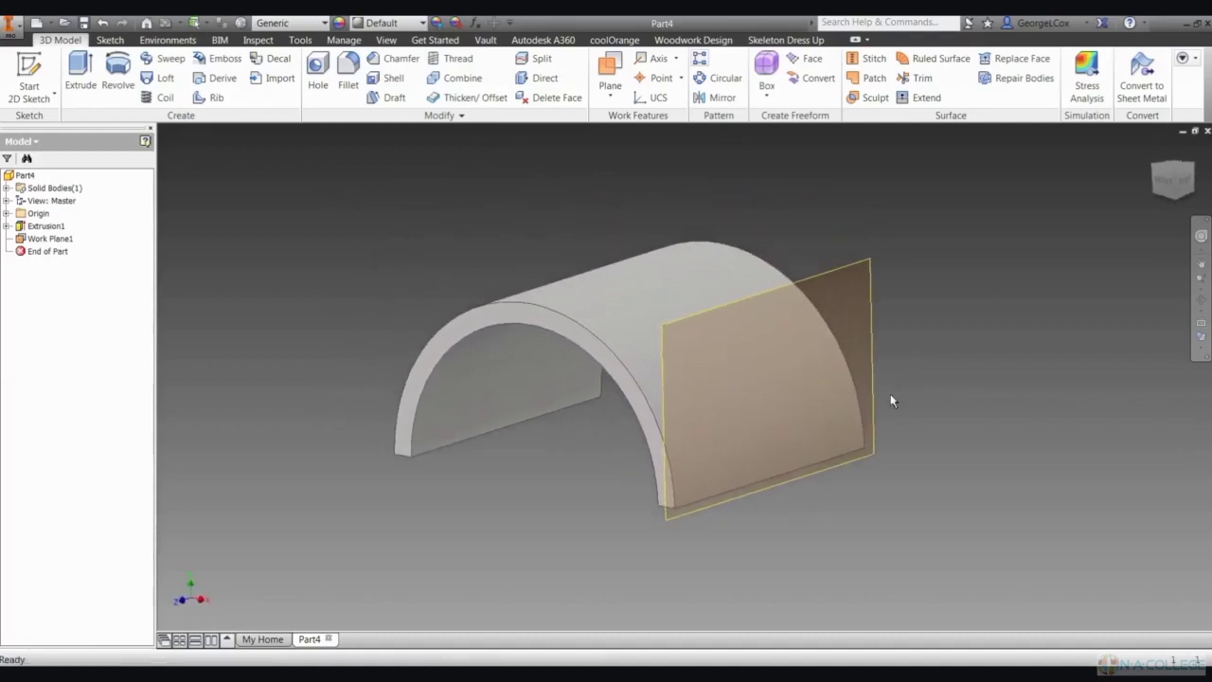
left_click(838, 277)
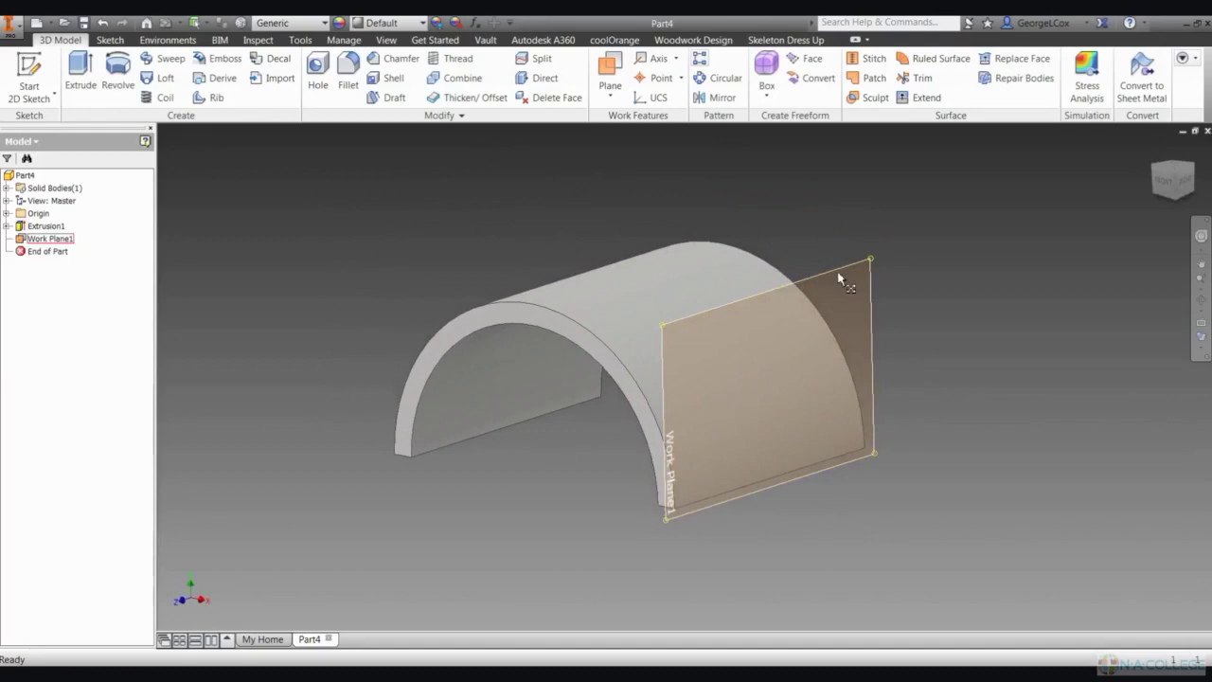
left_click(838, 277)
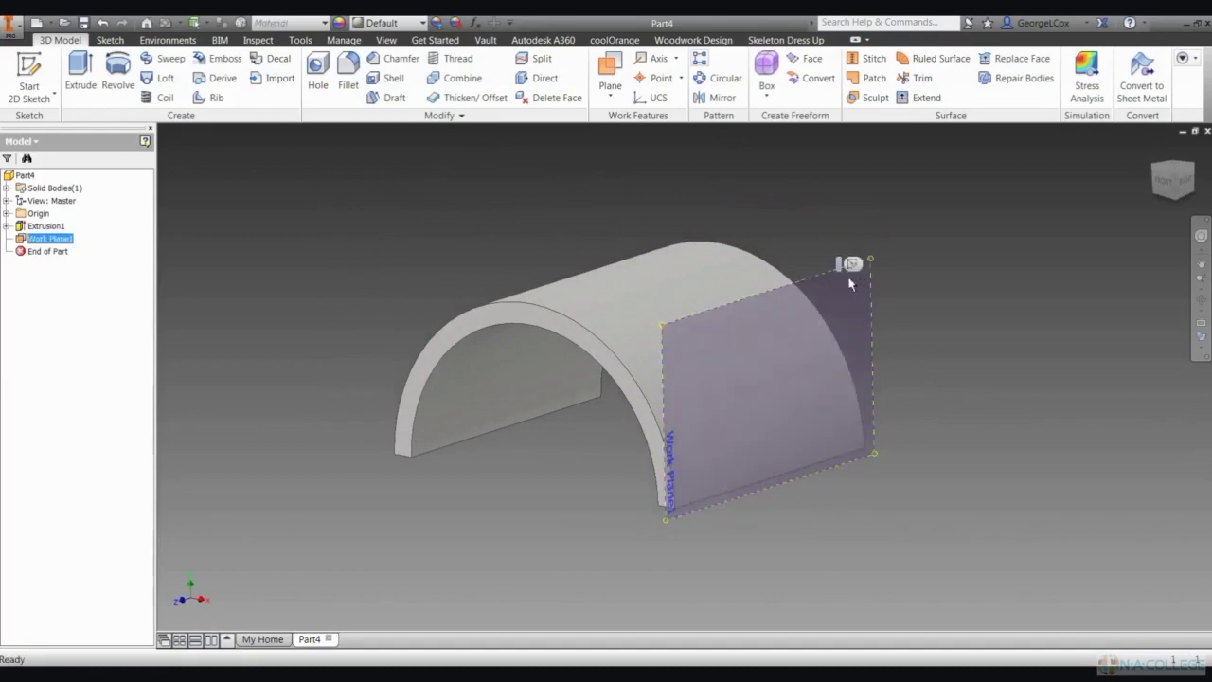
left_click(853, 265)
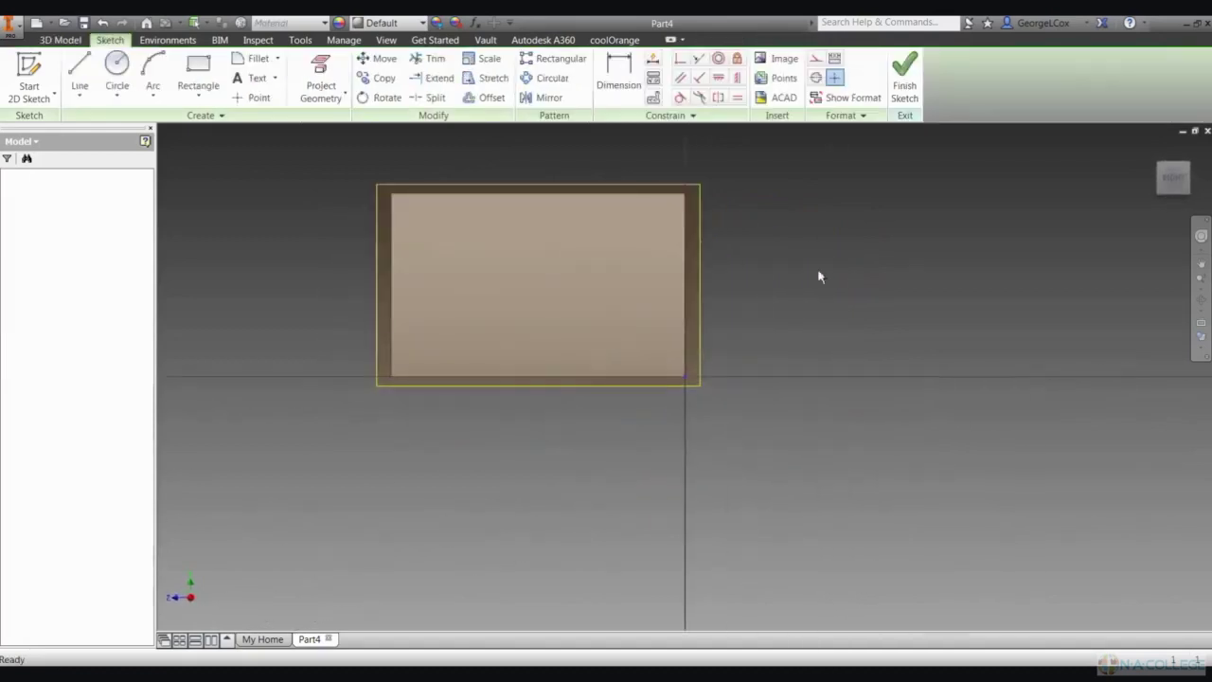
middle_click_drag(590, 278, 697, 343)
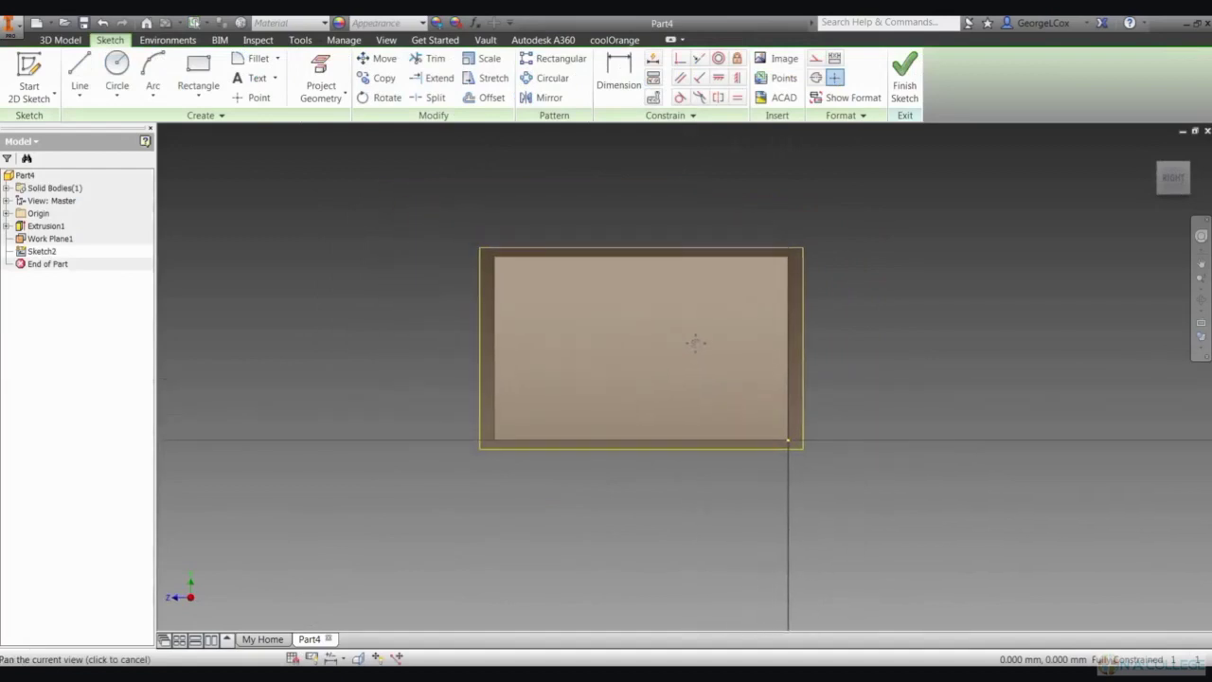
Draw a shallow ellipse centred on the midpoint of the half ring's top edge, its major axis spanning the part's full depth
left_click(122, 98)
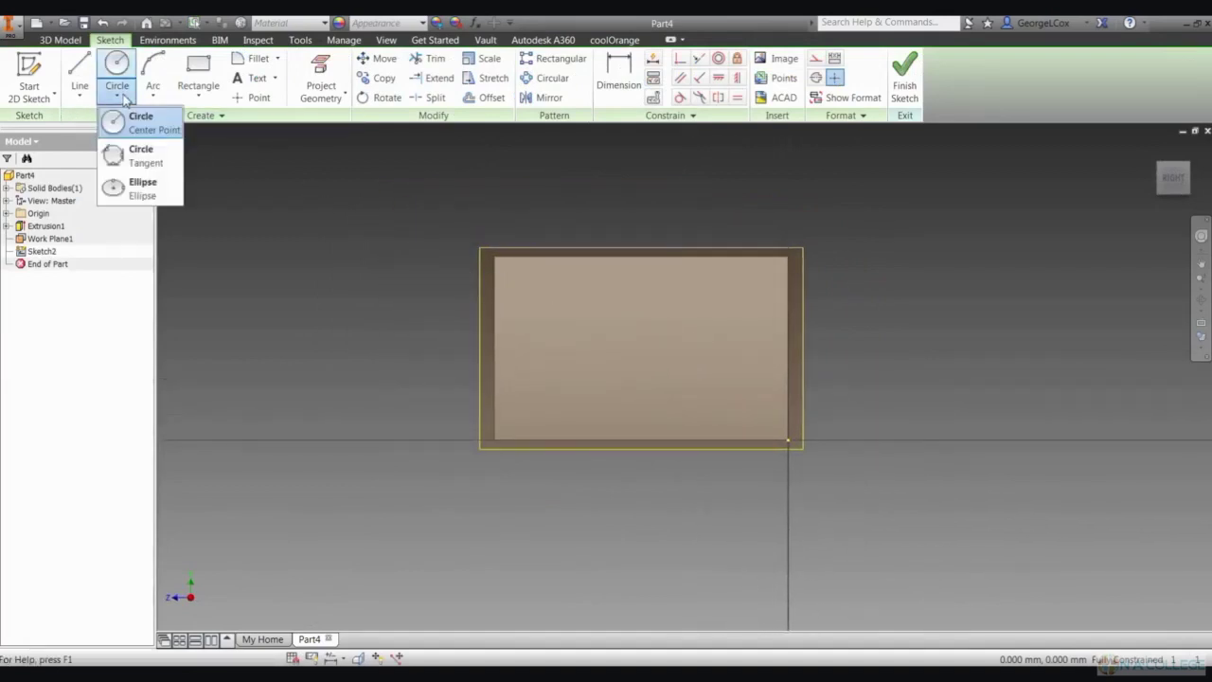
left_click(142, 188)
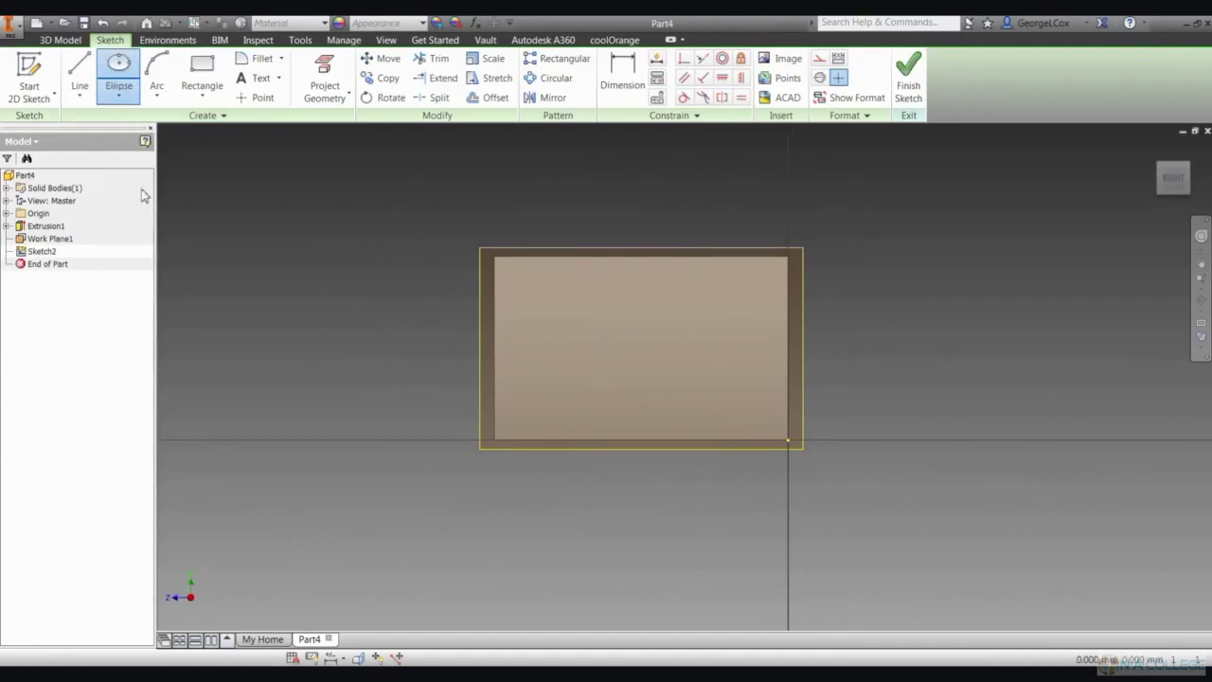
left_click(652, 266)
left_click(789, 255)
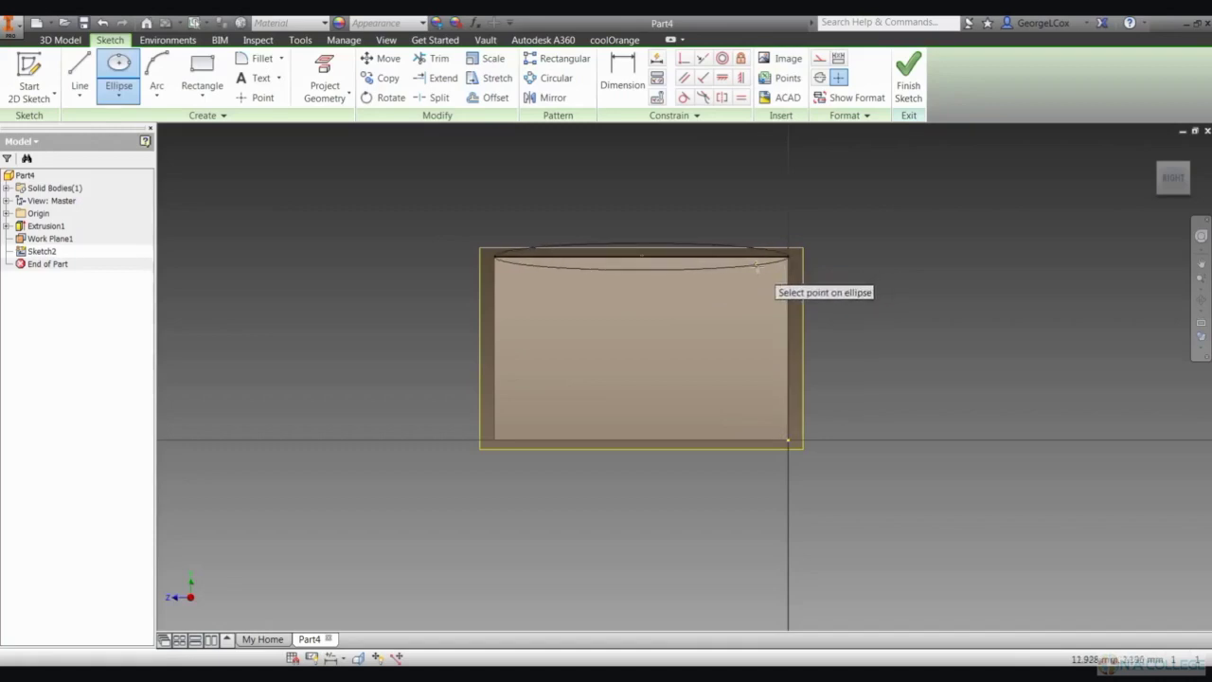
left_click(756, 267)
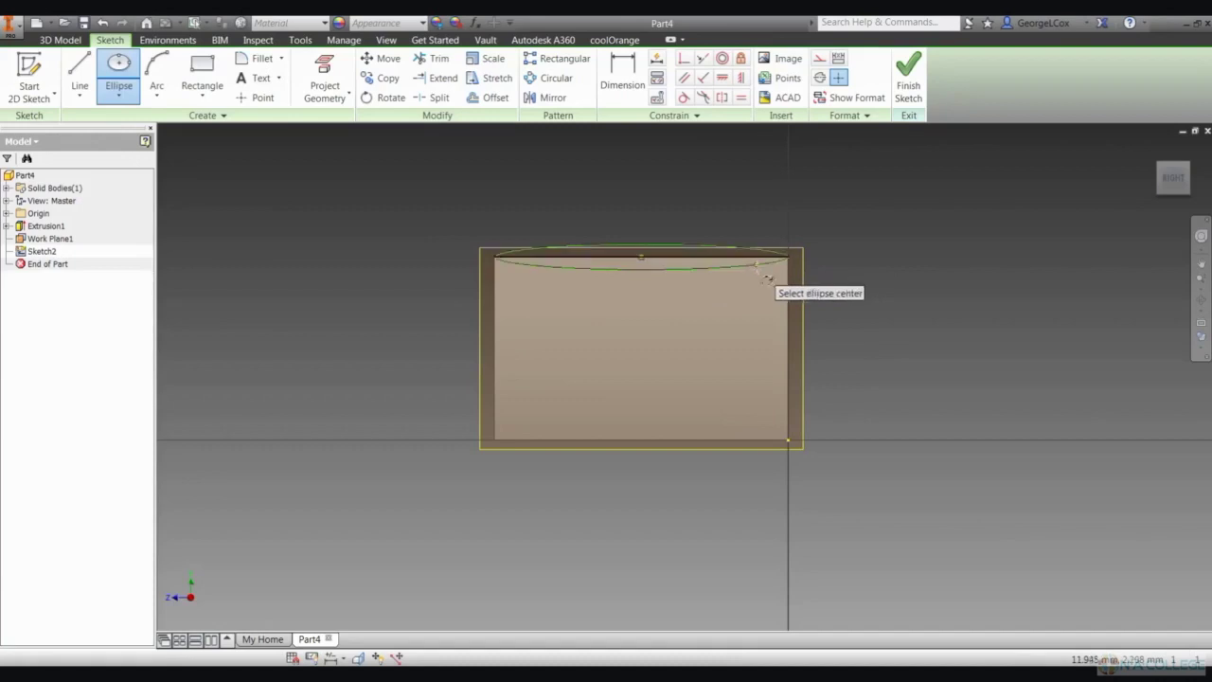
key("Escape")
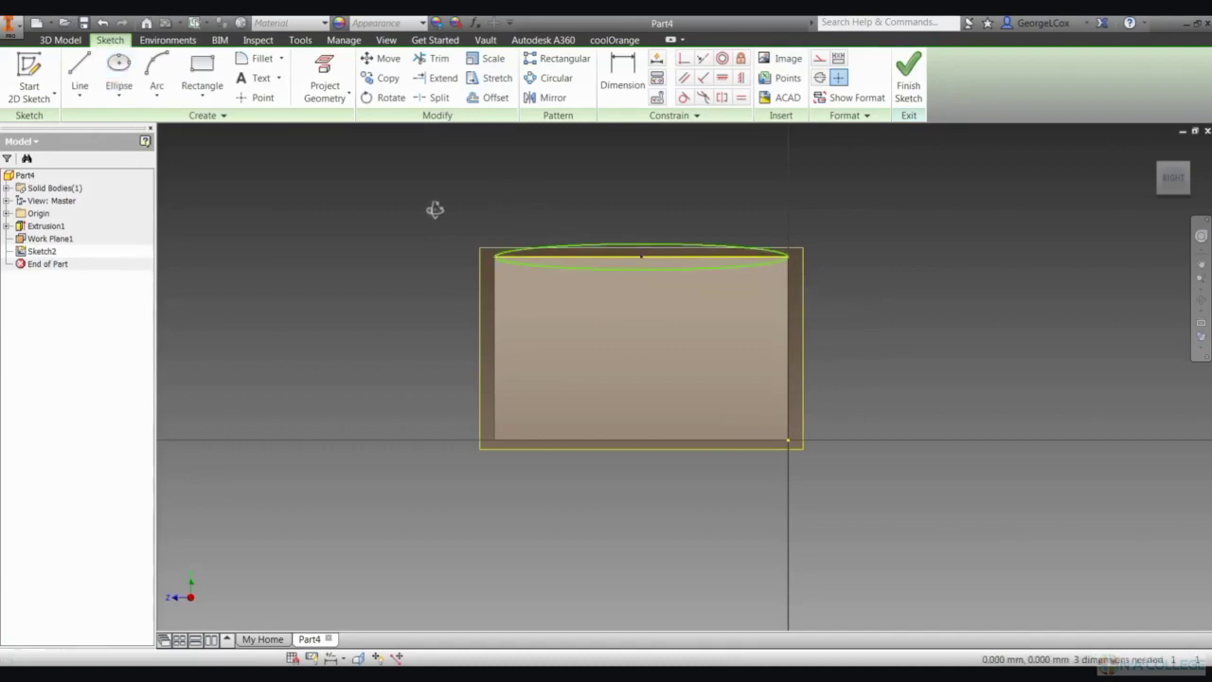
Finish the sketch and extrude the ellipse asymmetrically, 20 mm outward and 45 mm back over the half ring, joined to the body
middle_click_drag(433, 208, 498, 211, "shift")
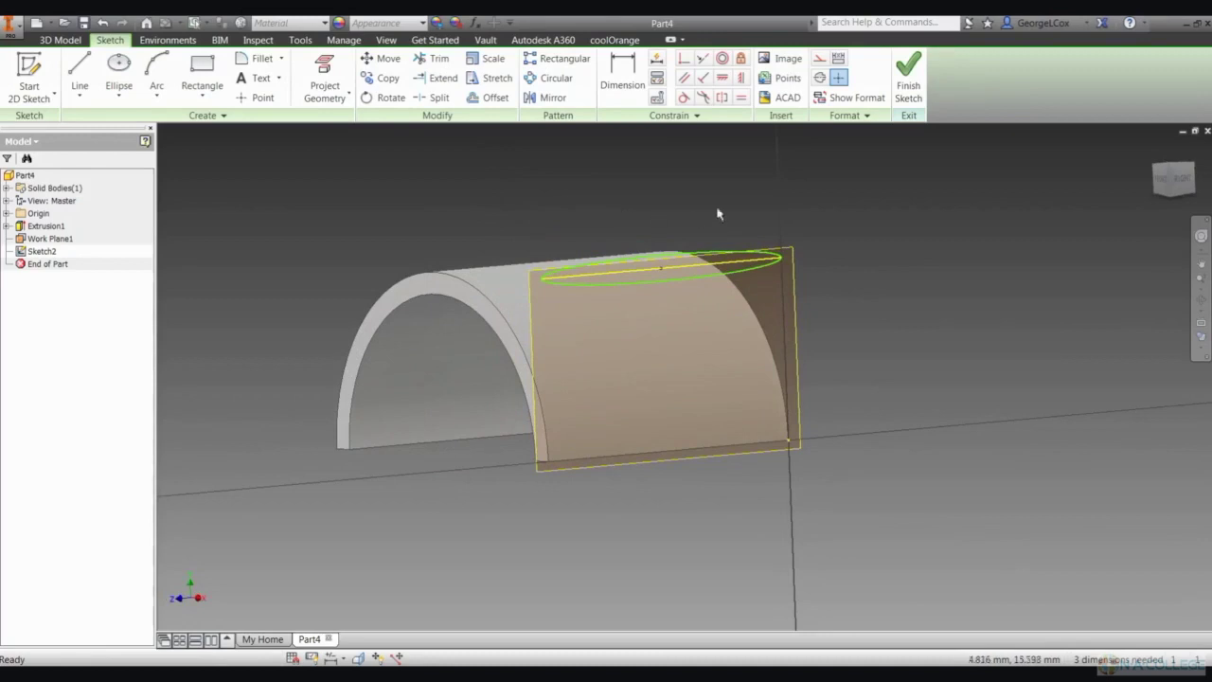
left_click(907, 85)
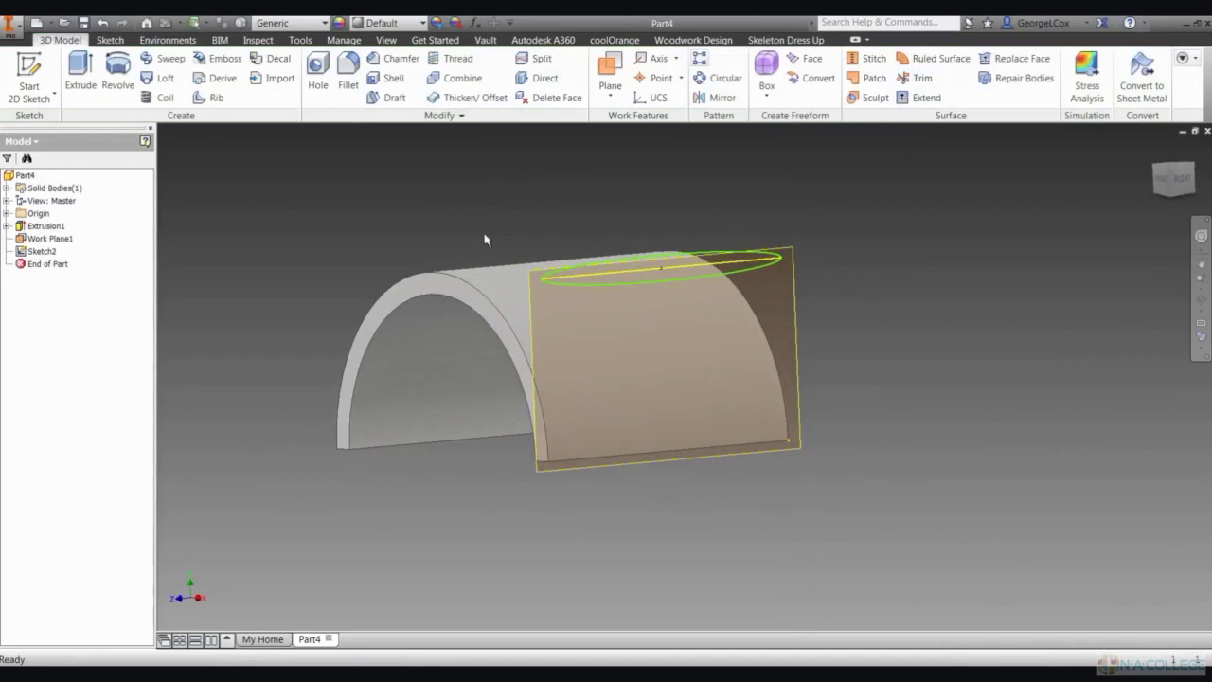
left_click(95, 86)
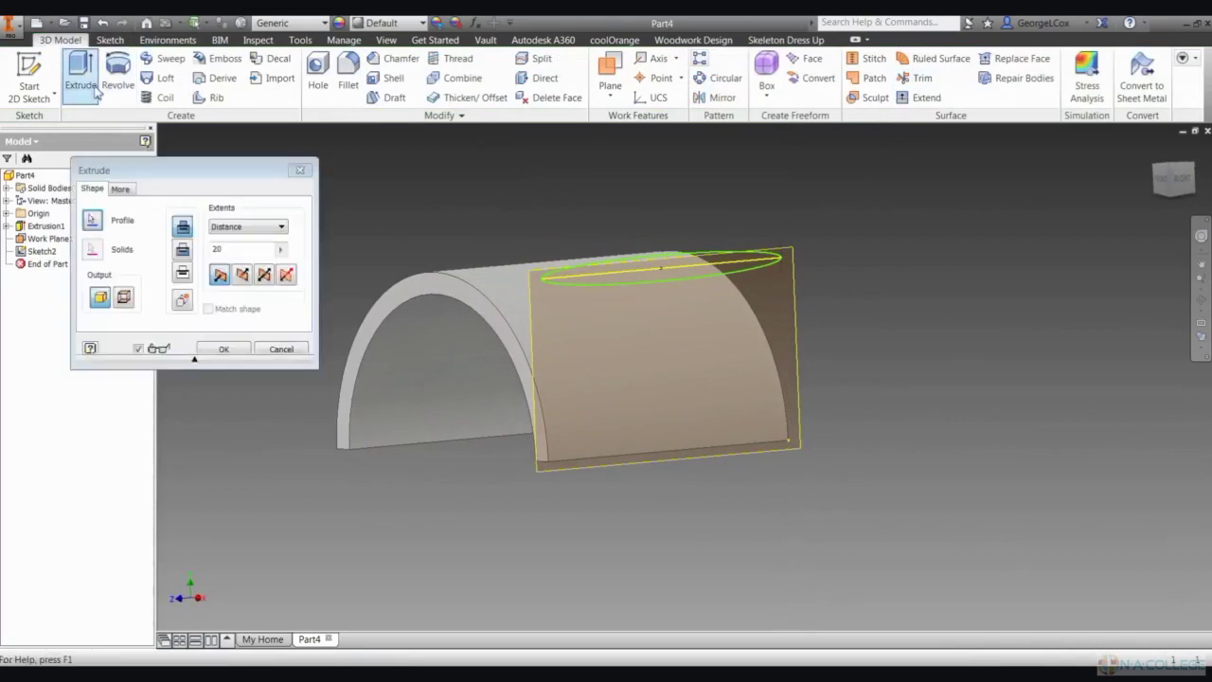
middle_click_drag(331, 502, 379, 464, "shift")
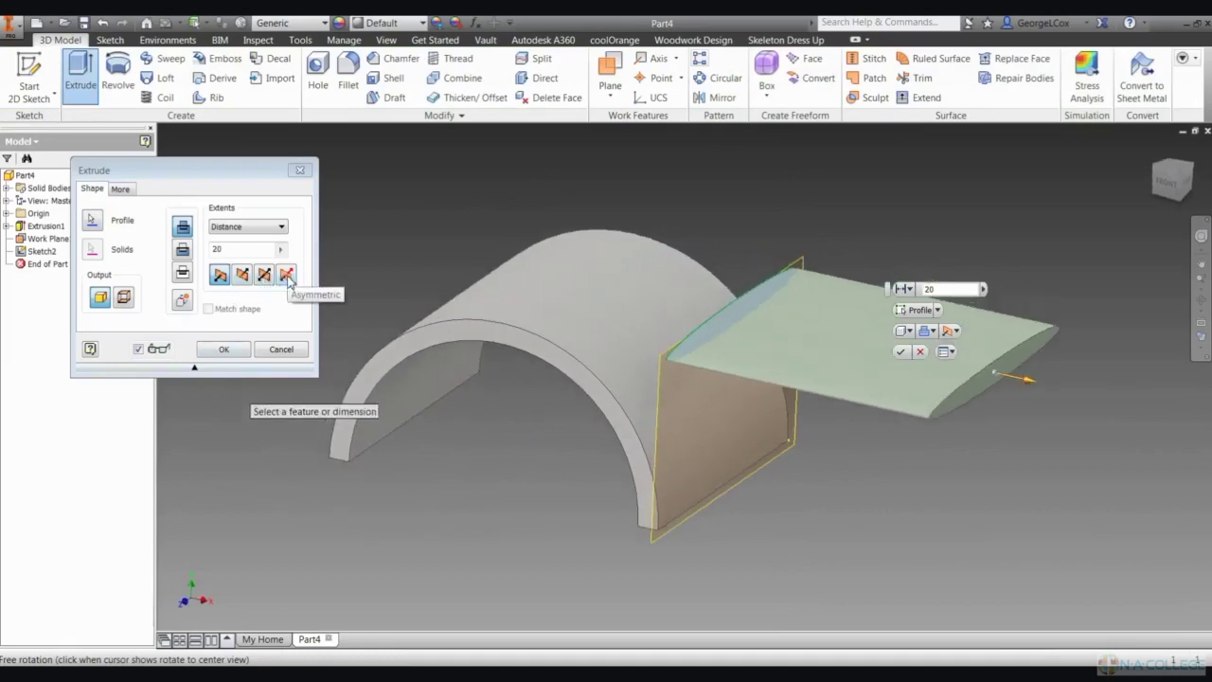
left_click(287, 275)
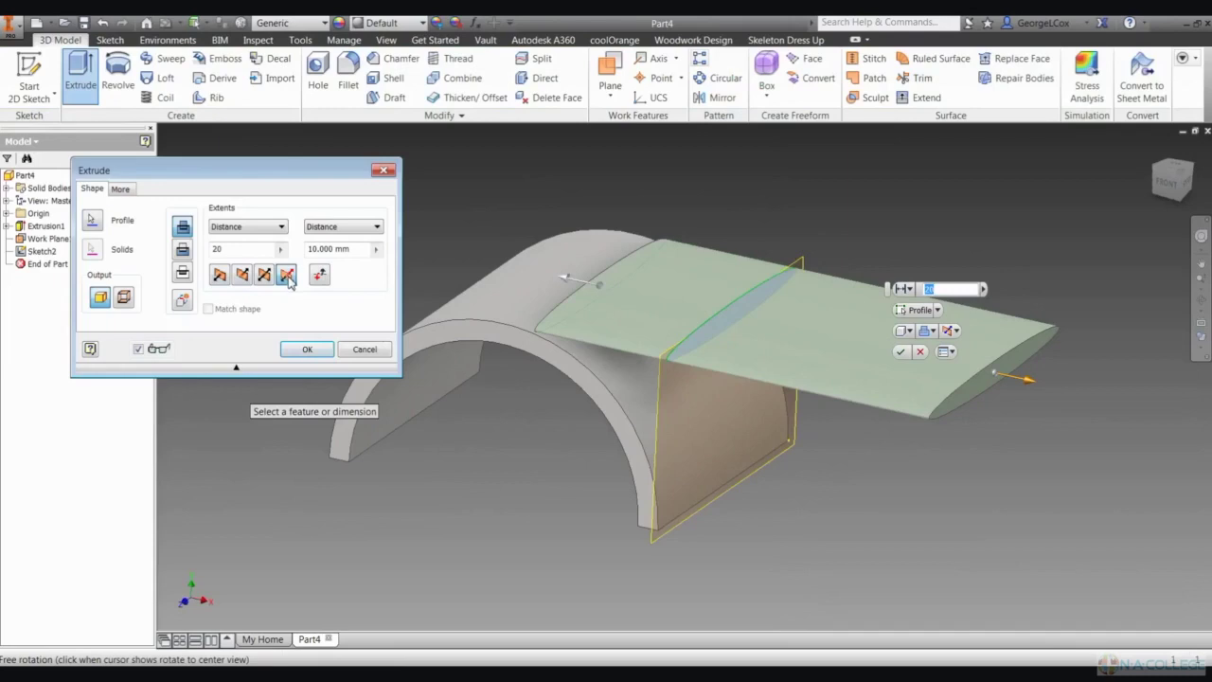
left_click(356, 249)
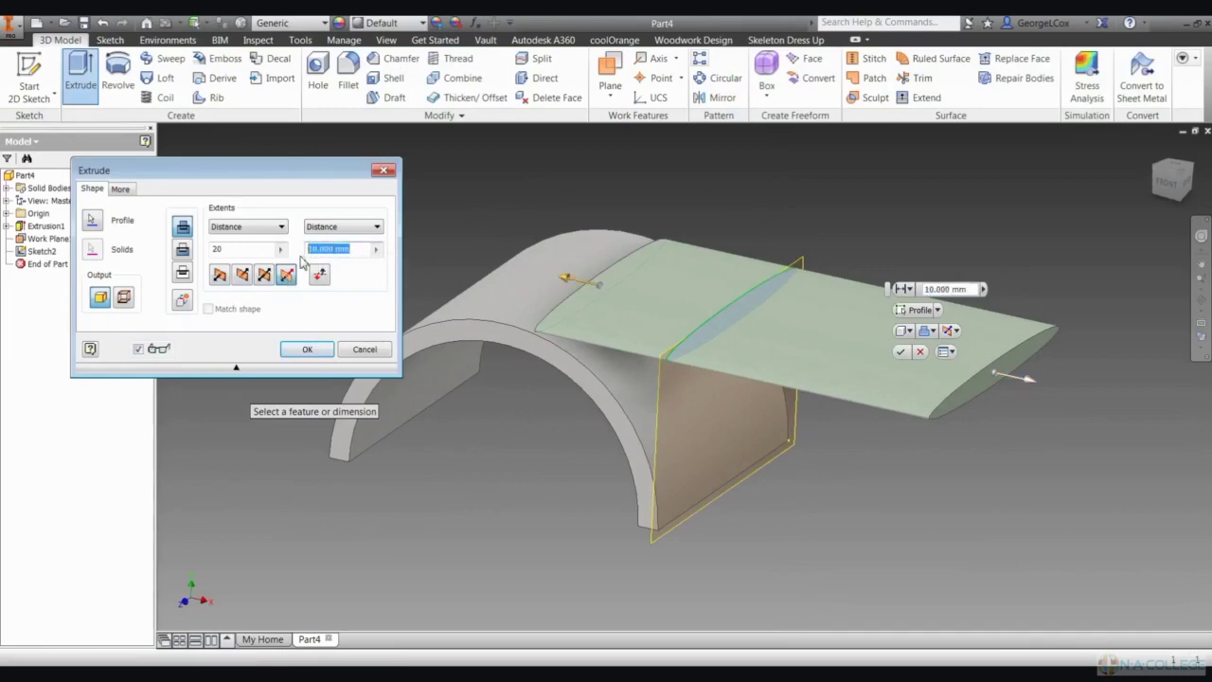
type("45")
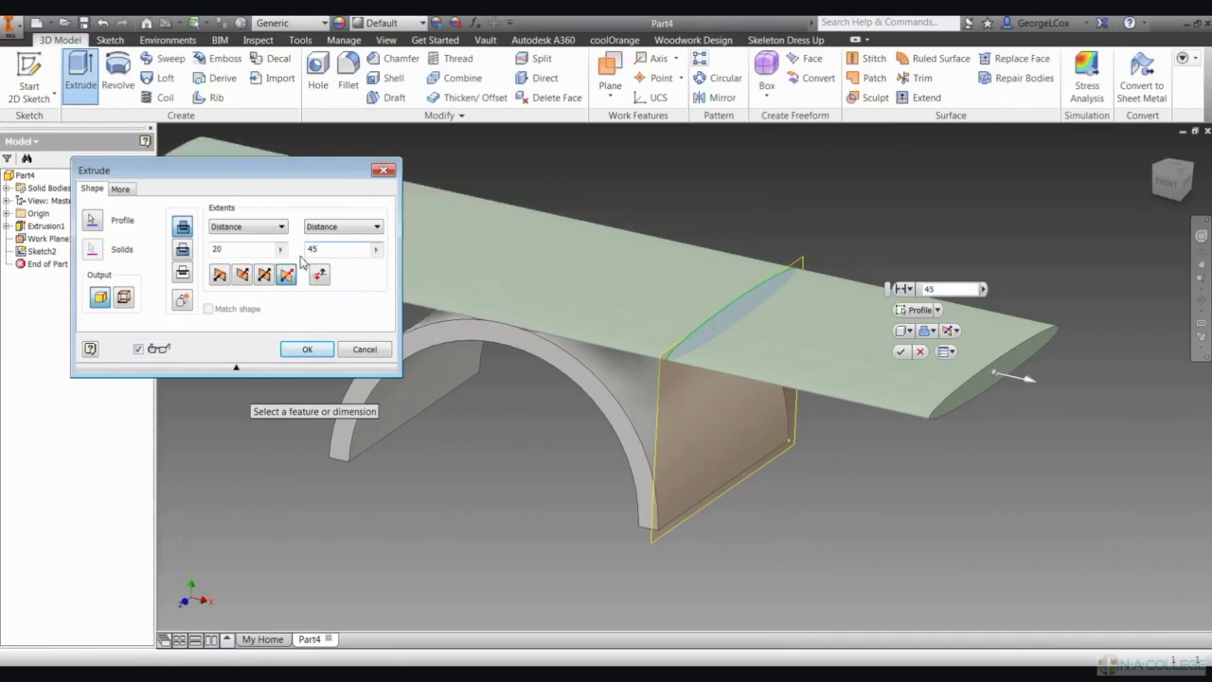
left_click(307, 351)
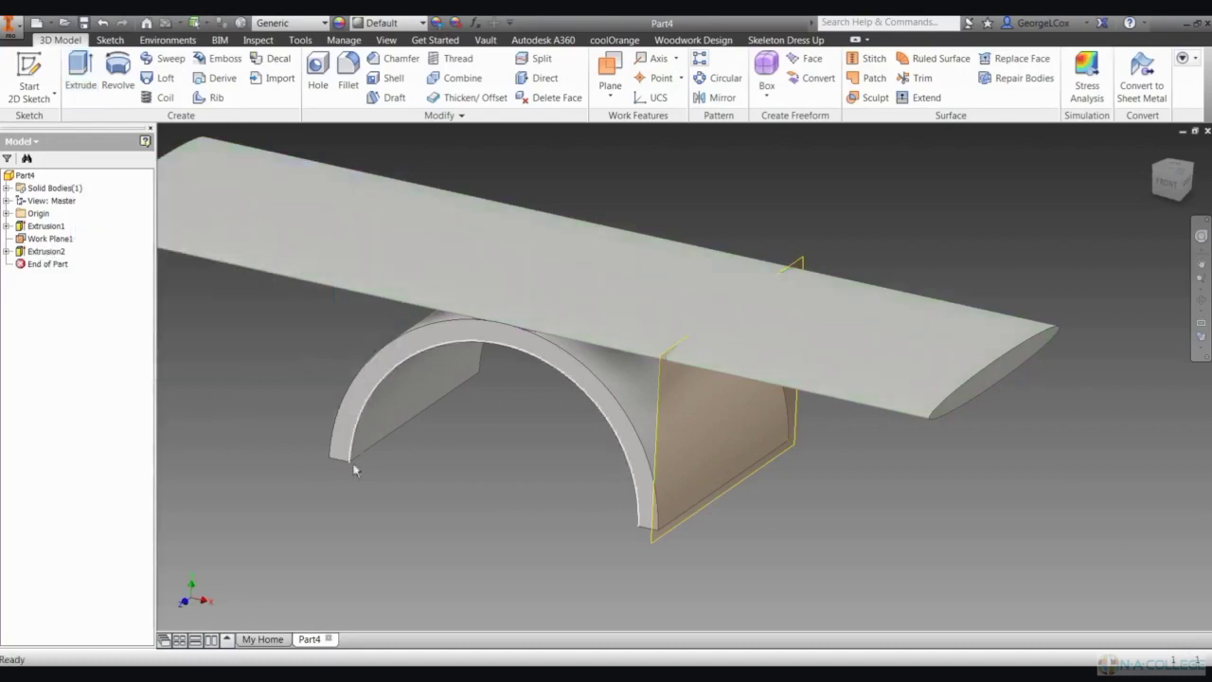
Select the tangent work plane beside the half ring and bring up its available commands
middle_click_drag(351, 502, 716, 421, "shift")
left_click(801, 369)
right_click(800, 364)
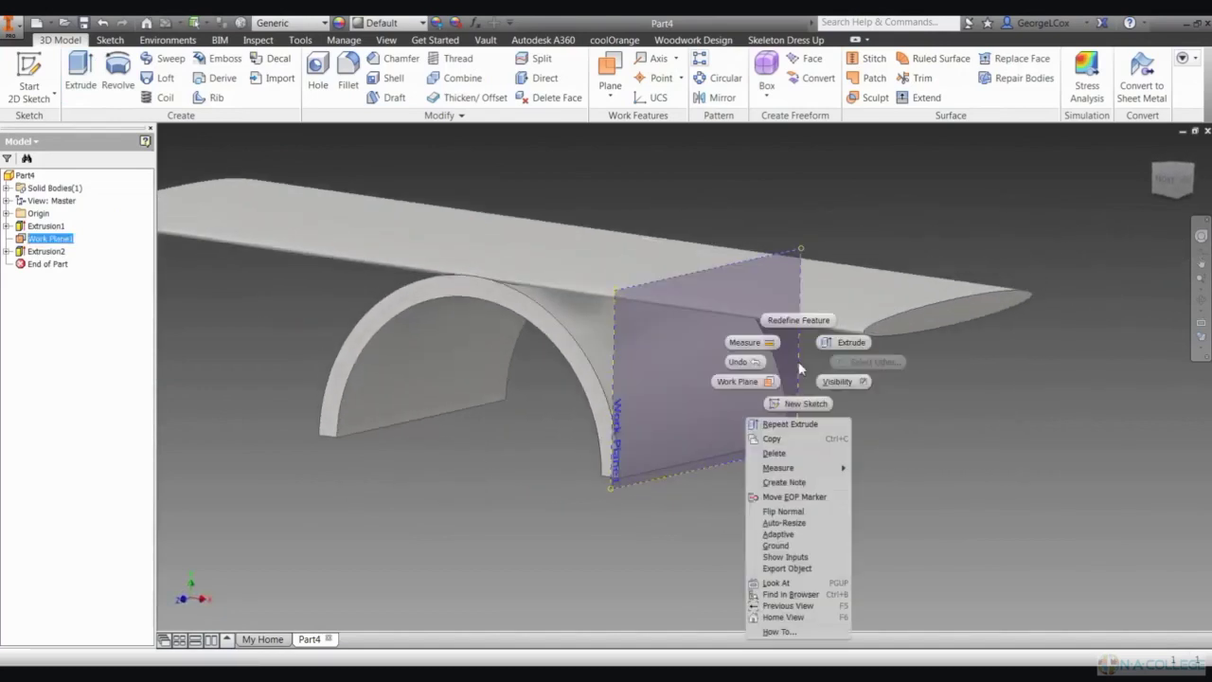